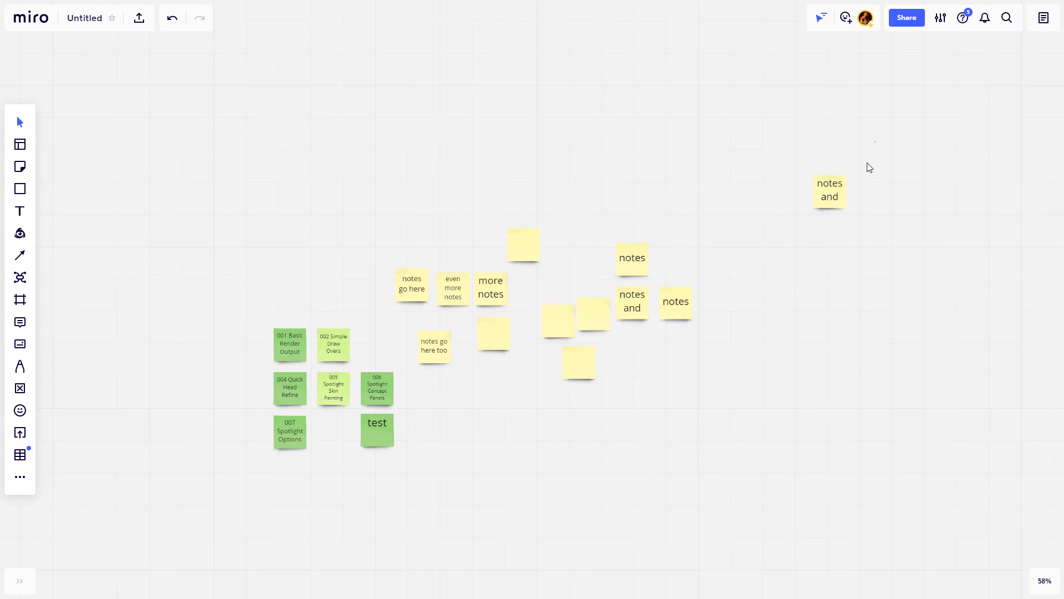
- Arrange all the yellow sticky notes into a five-column grid and place it above the green notes
left_click_drag(876, 140, 394, 399)
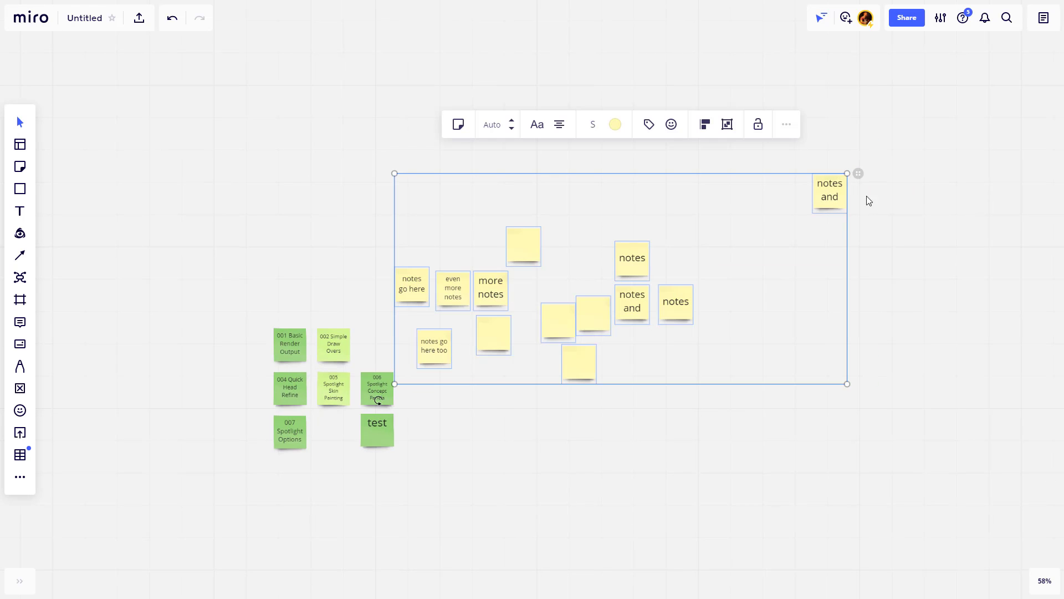
left_click_drag(858, 173, 600, 189)
left_click_drag(474, 200, 349, 190)
- Rearrange the seven green sticky notes into a compact three-column grid in numerical order, with the test note last
left_click(311, 308)
left_click_drag(237, 344, 392, 326)
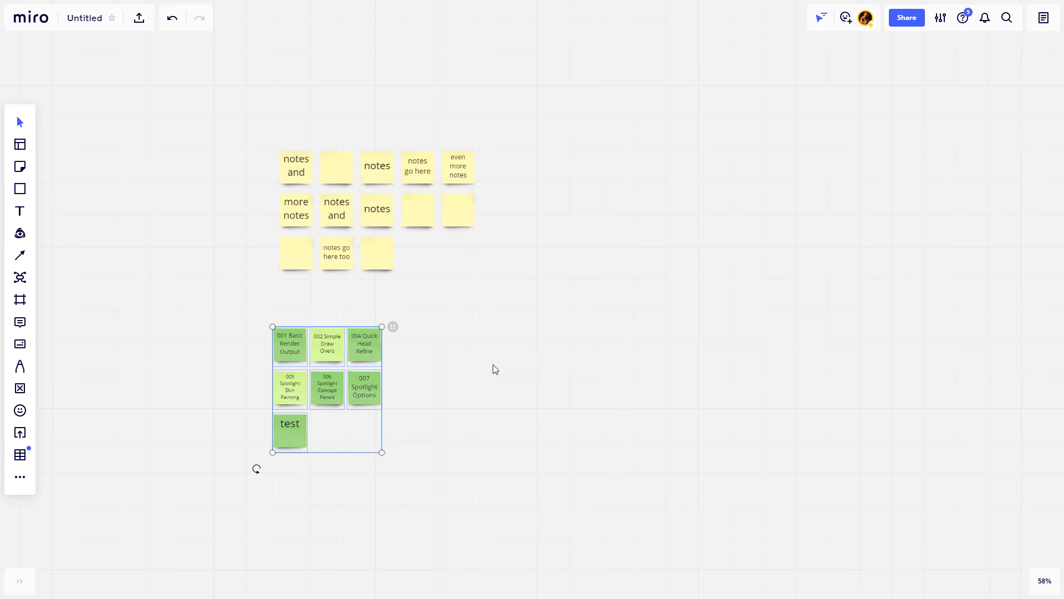
left_click(494, 367)
- Convert all seven green sticky notes into rounded rectangle shapes
scroll(511, 368, "up", 2)
left_click_drag(466, 346, 511, 338)
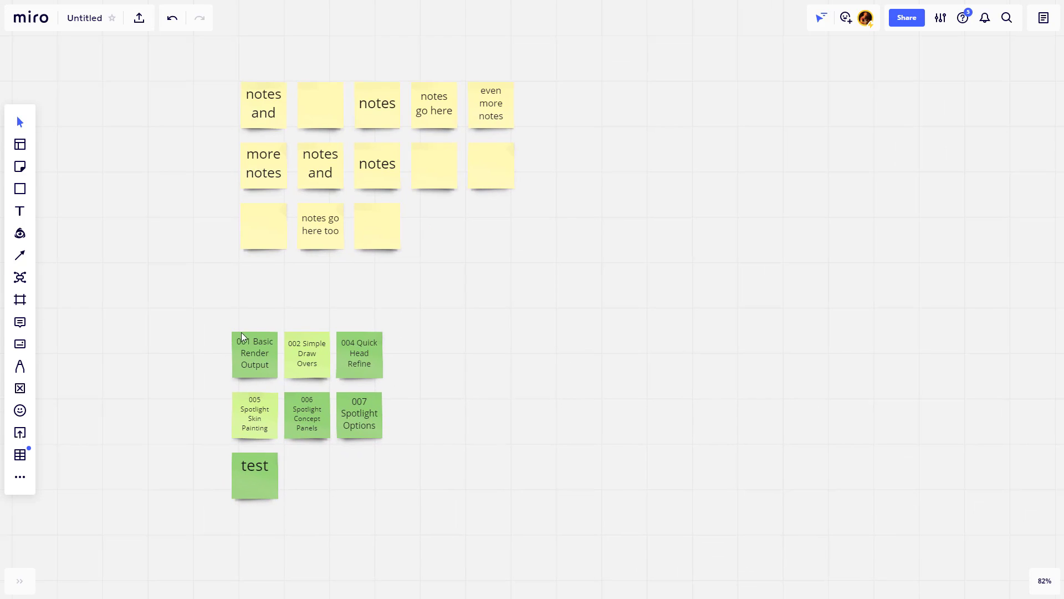
left_click_drag(183, 300, 450, 541)
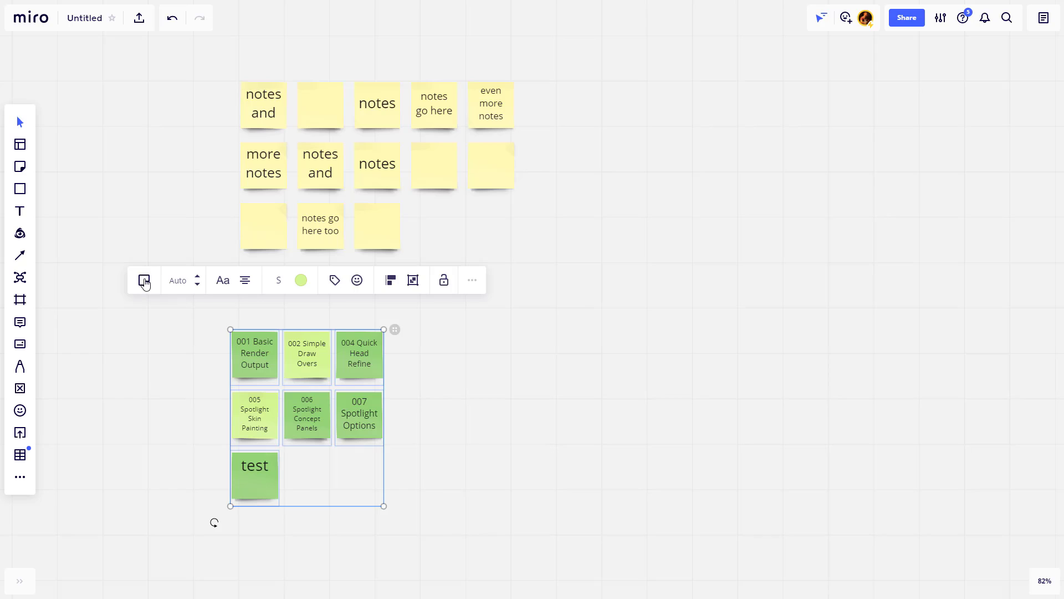
left_click(144, 281)
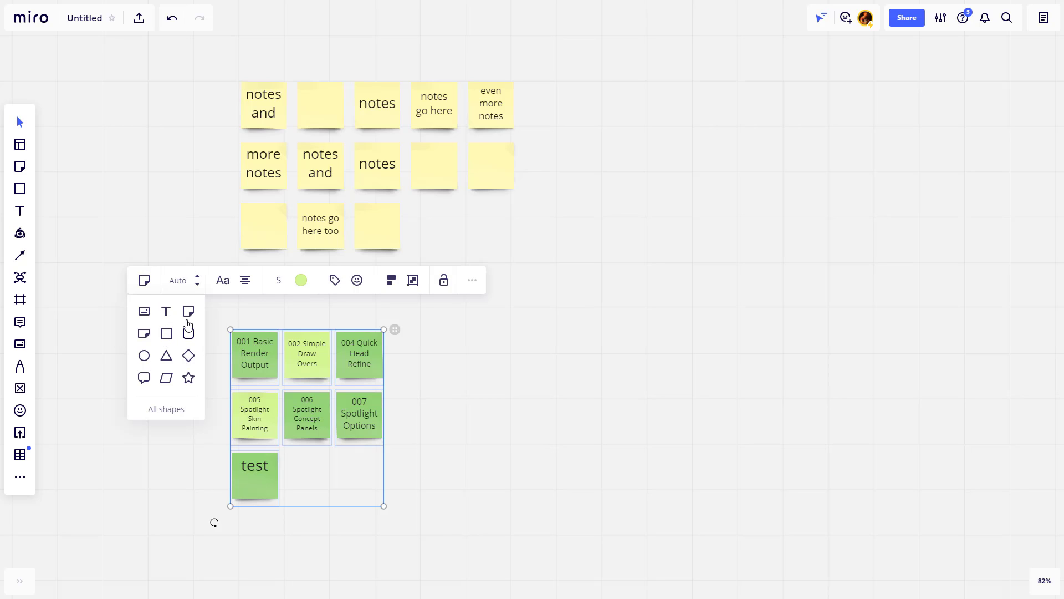
left_click(167, 411)
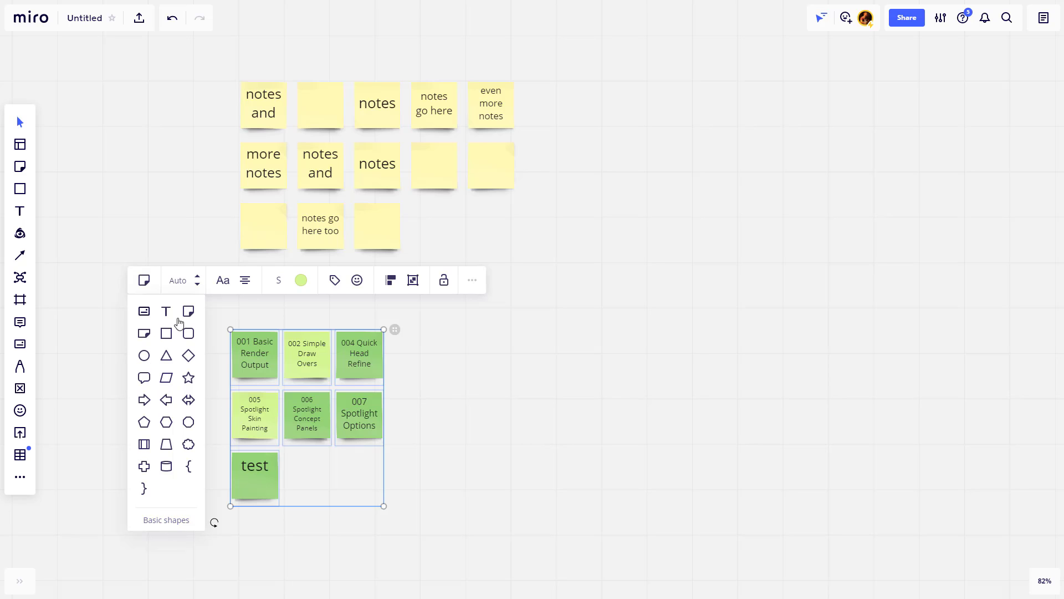
left_click(188, 333)
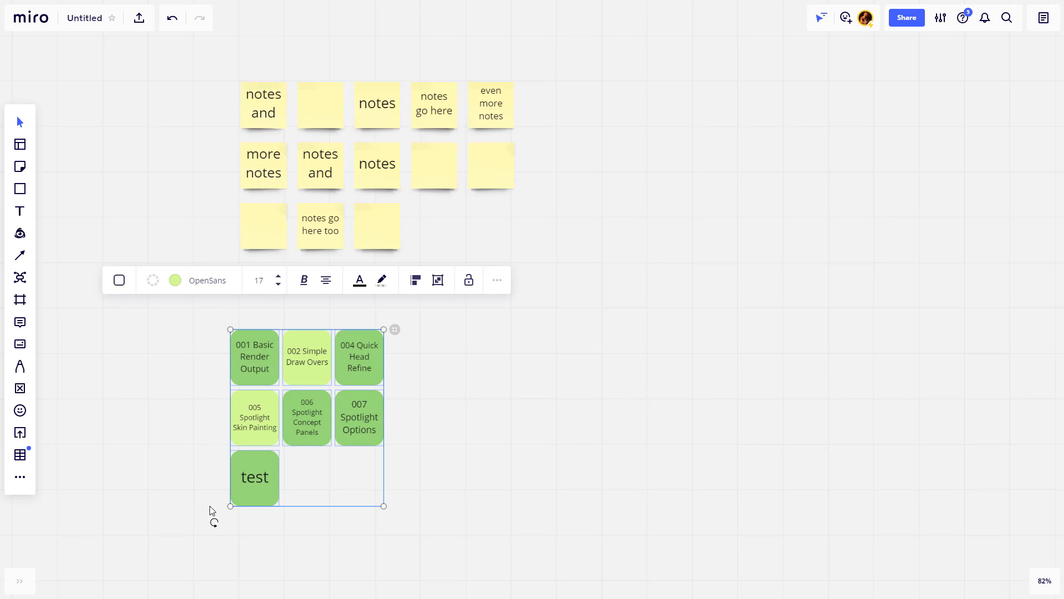
left_click(210, 510)
- Give the 004 Quick Head Refine shape a teal border, increase its thickness and set its line style to dashed
scroll(388, 405, "up", 4)
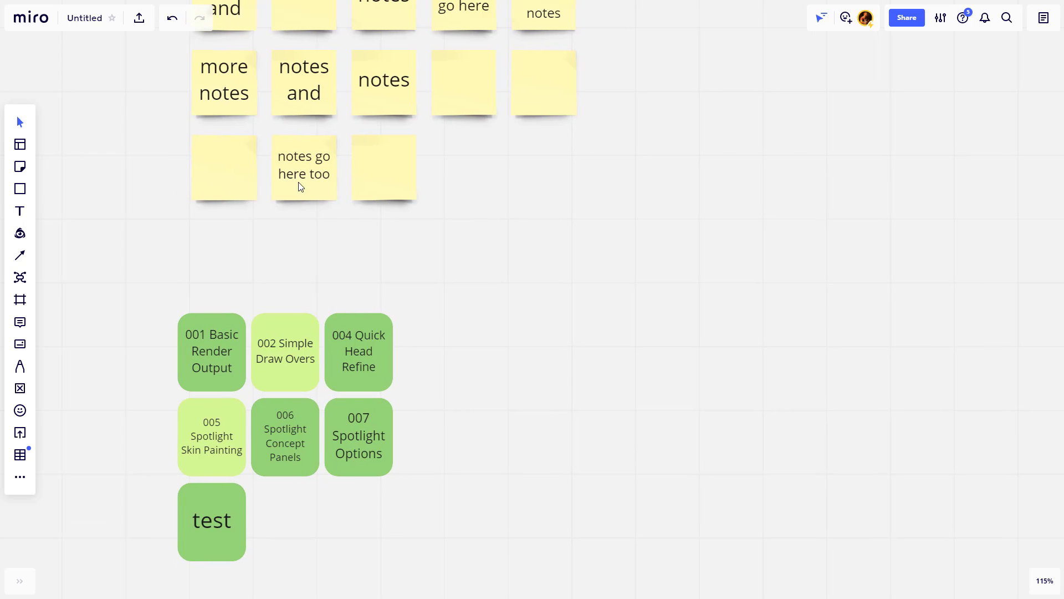
left_click(311, 158)
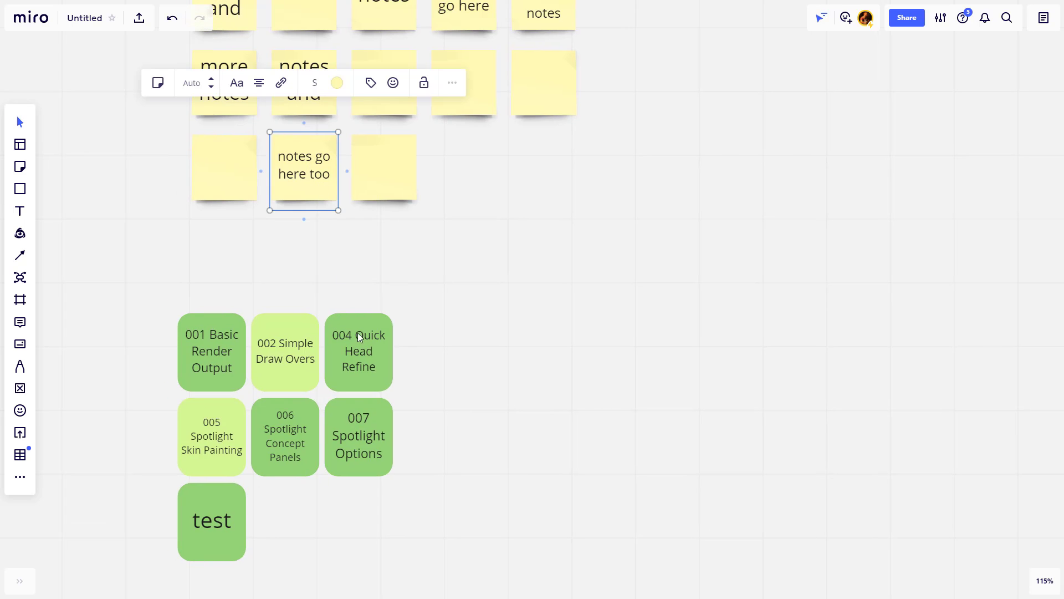
left_click(359, 348)
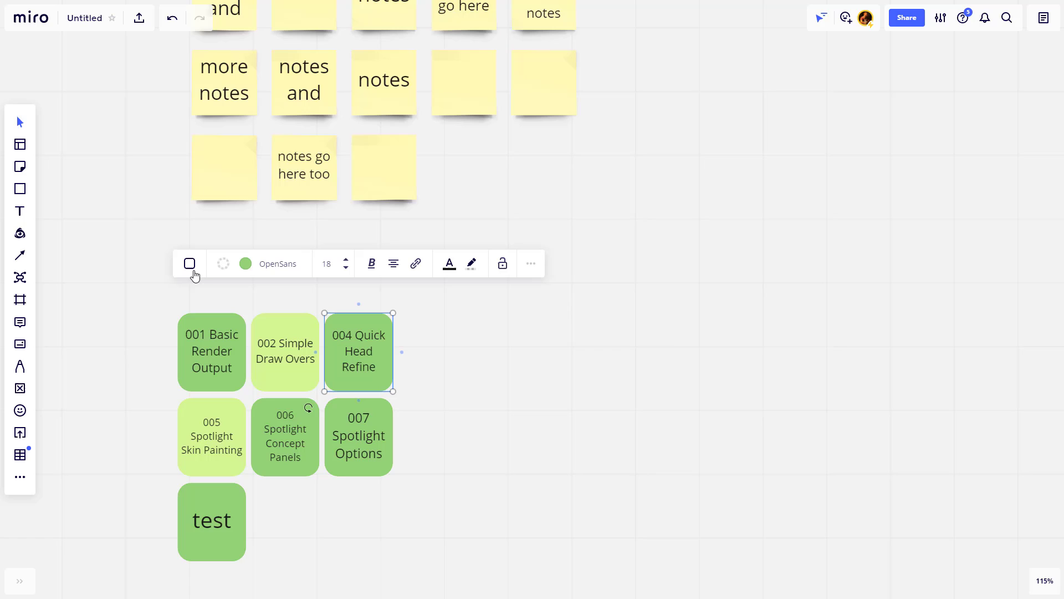
left_click(223, 264)
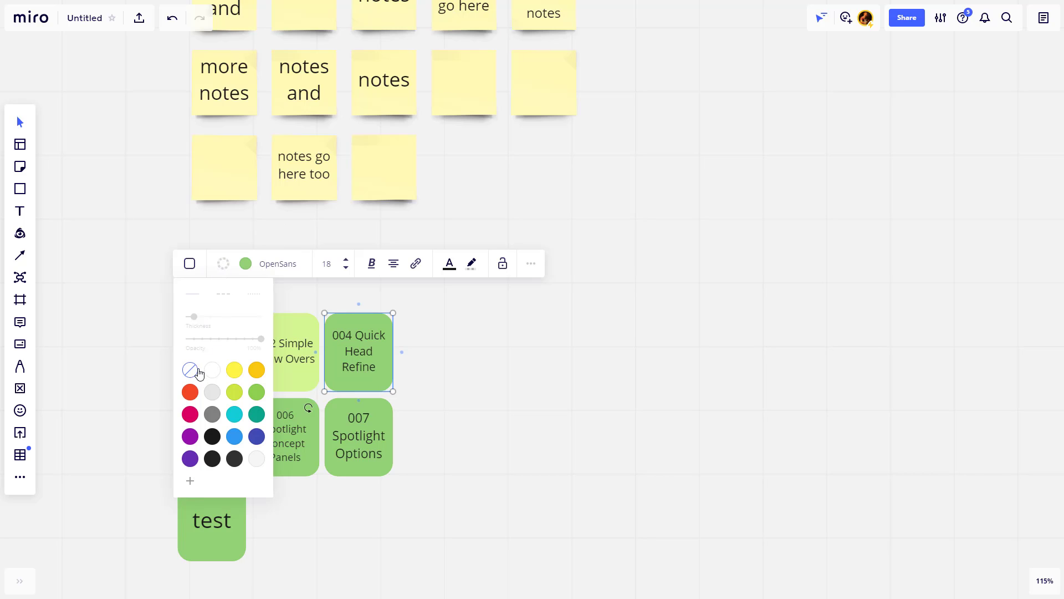
left_click(254, 417)
left_click_drag(192, 317, 280, 353)
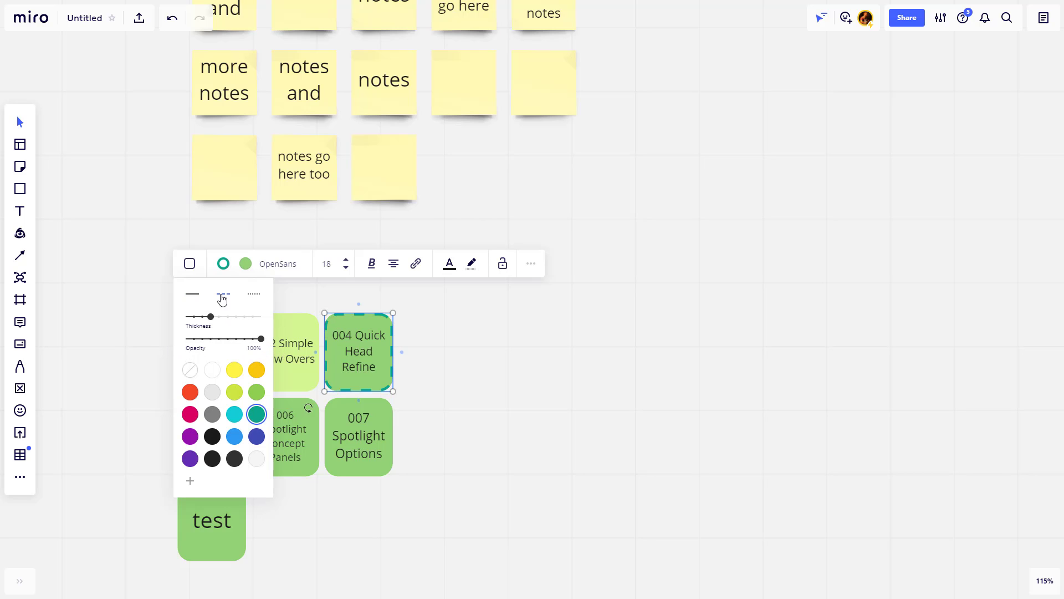
left_click(256, 296)
left_click(225, 297)
left_click(247, 264)
left_click(212, 436)
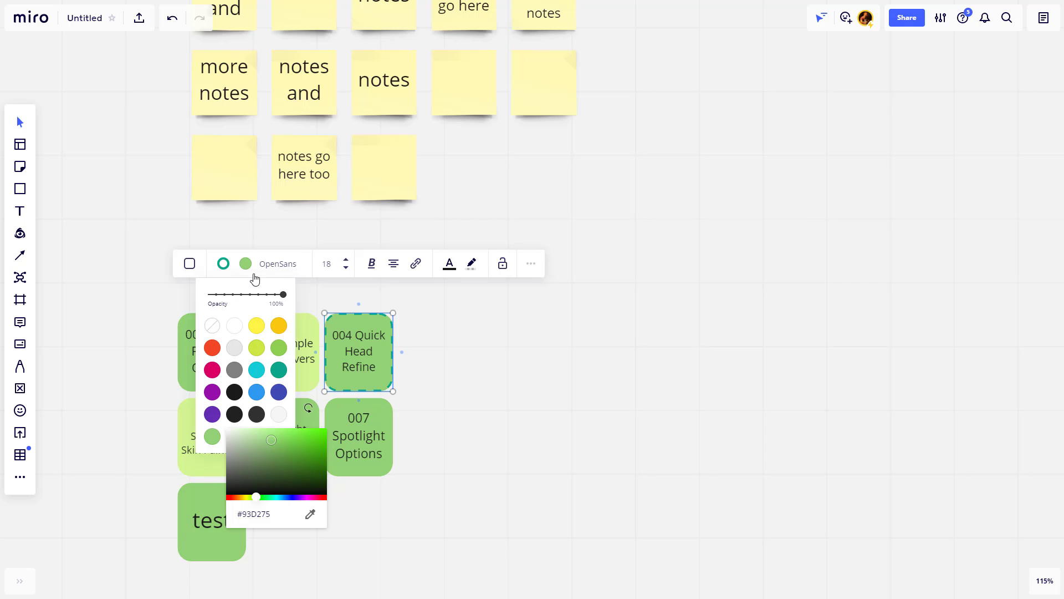
- Make the whole text of the 004 Quick Head Refine shape bold
left_click(371, 263)
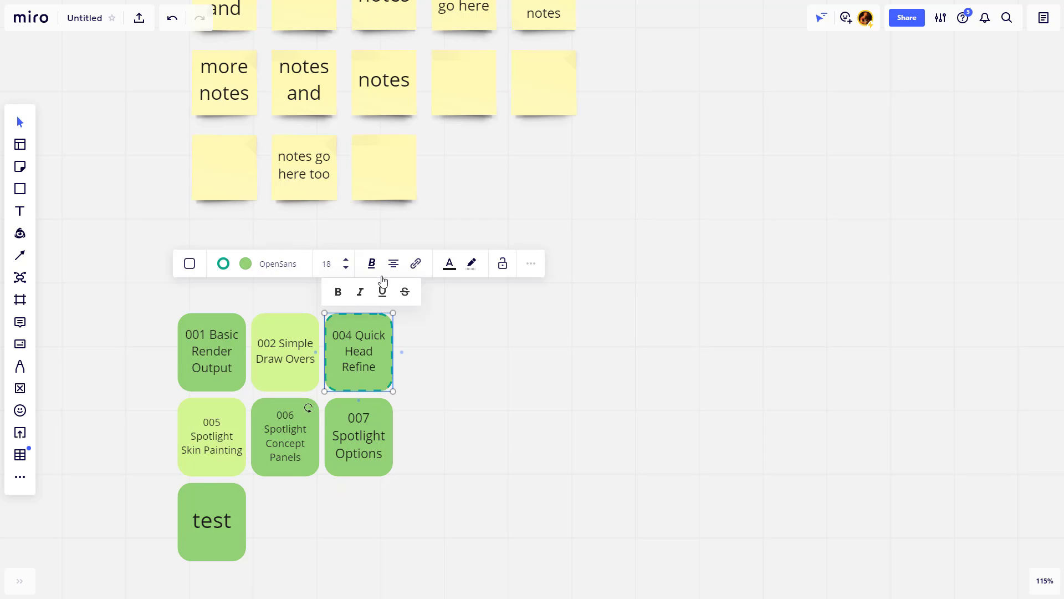
left_click(361, 352)
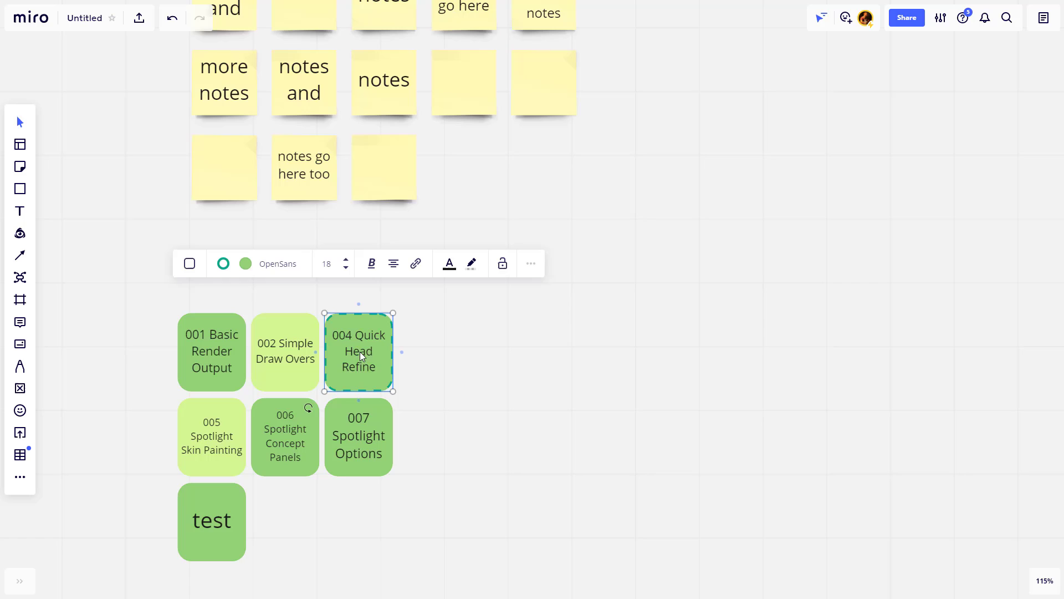
left_click(371, 263)
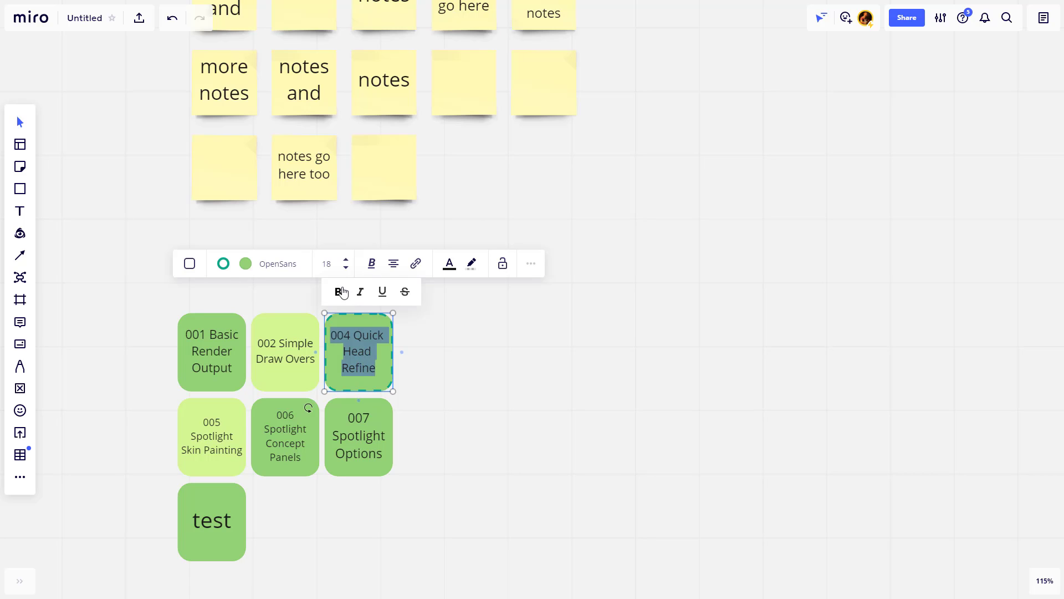
left_click(336, 291)
- Remove the bold formatting from the words "Head Refine" so only "004 Quick" is bold
double_click(352, 354)
left_click(341, 353)
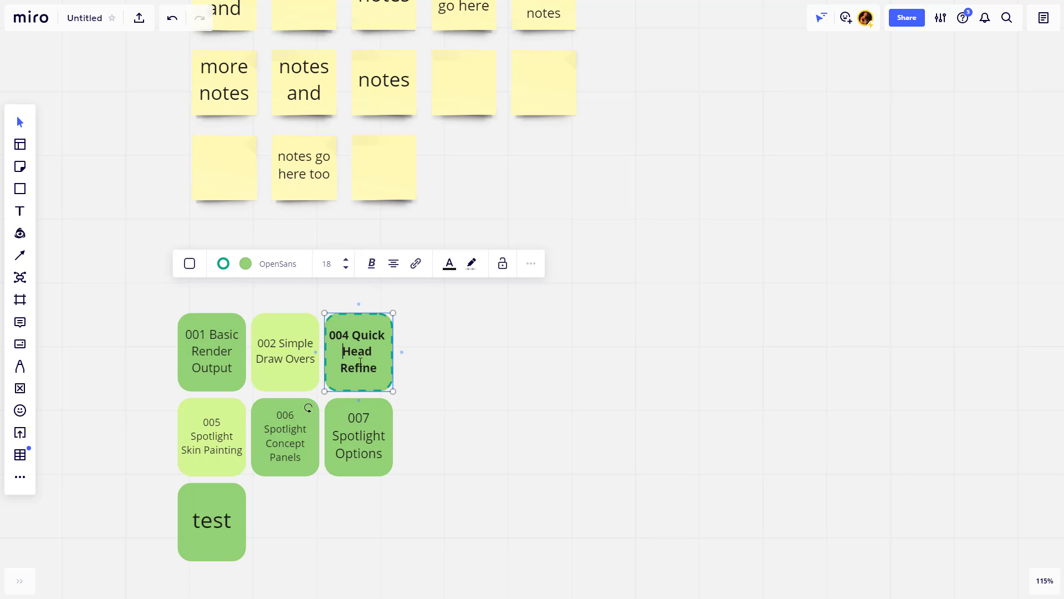
left_click(371, 263)
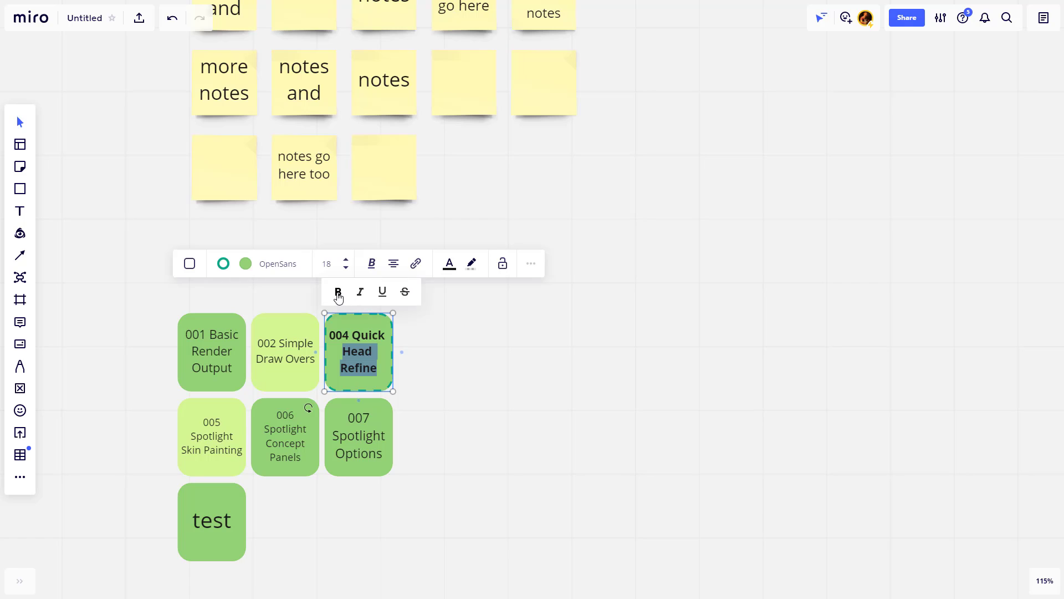
left_click(335, 291)
left_click(464, 350)
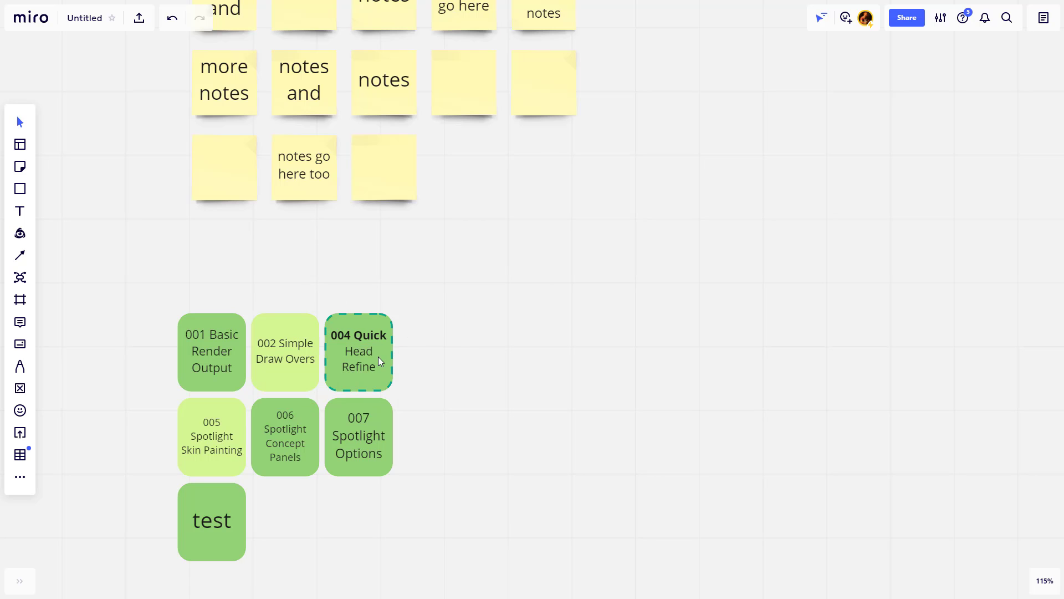
- Draw a large square-cornered rectangle beside the green shapes, slightly taller than two of their rows
mouse_move(357, 348)
left_mouse_down()
mouse_move(427, 313)
mouse_move(358, 349)
left_mouse_up()
scroll(493, 363, "right", 2)
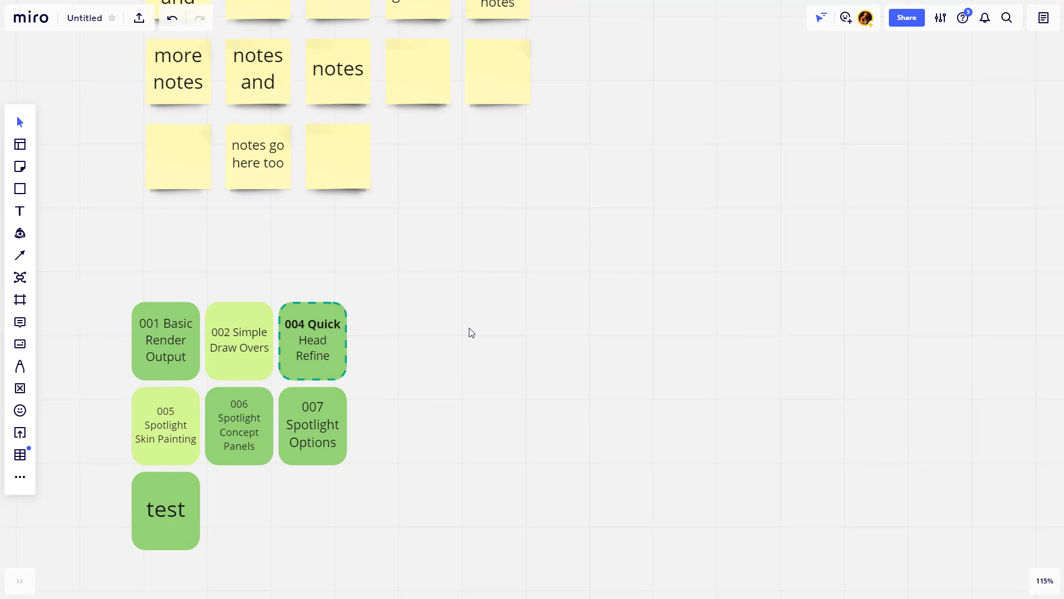
key("s")
key("Escape")
left_click(20, 193)
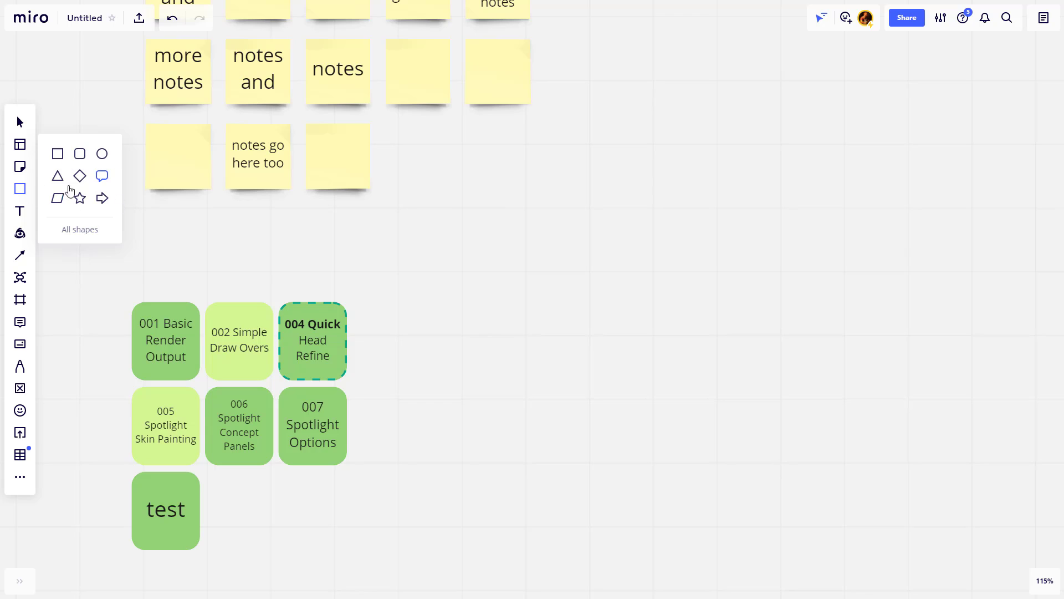
left_click(57, 155)
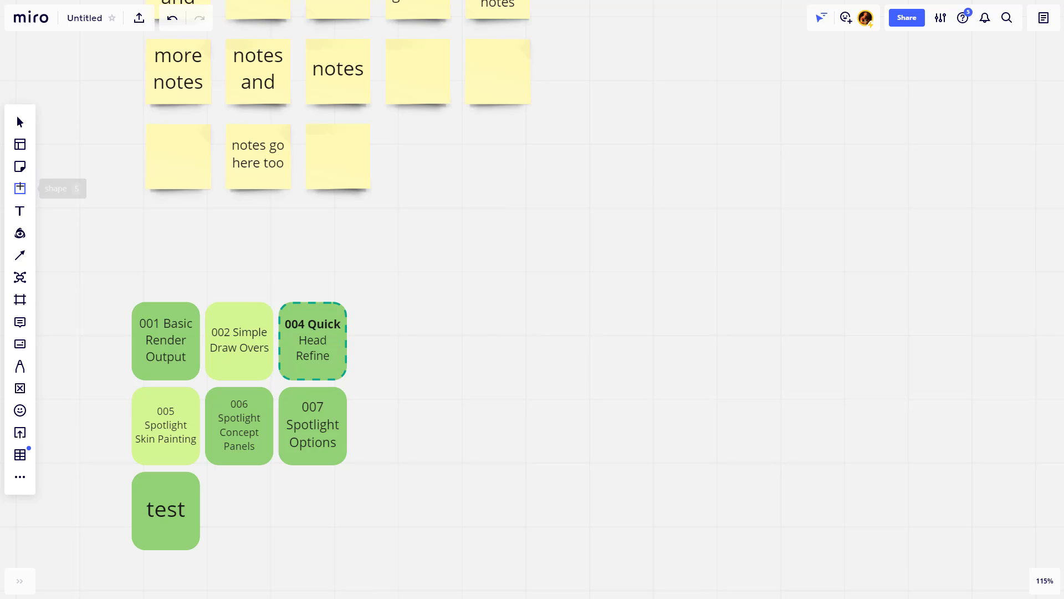
left_click_drag(399, 299, 647, 491)
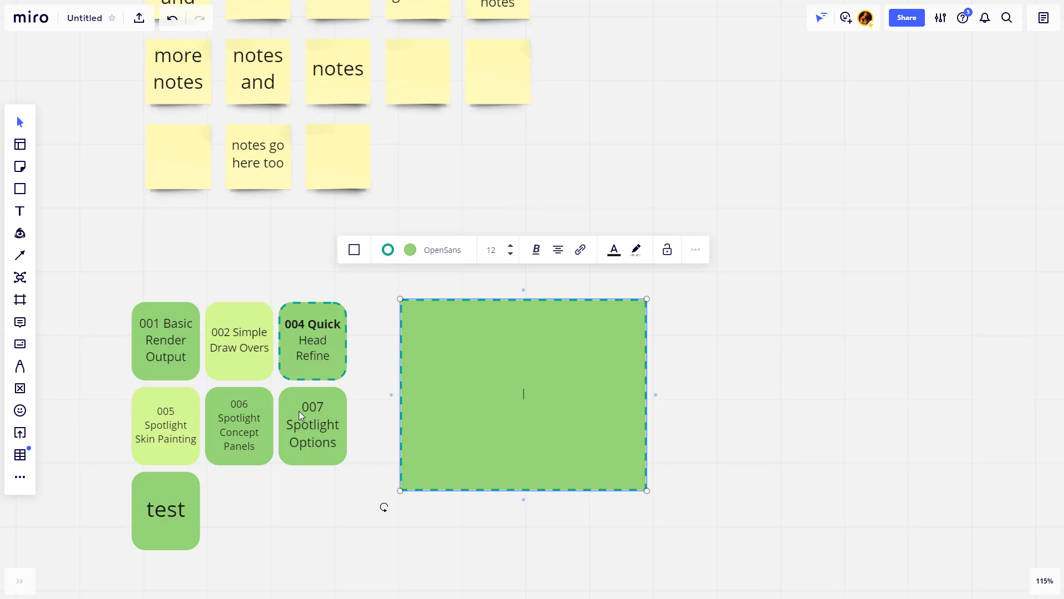
- Copy the style of the 002 Simple Draw Overs shape and paste it onto the large rectangle
left_click(237, 317)
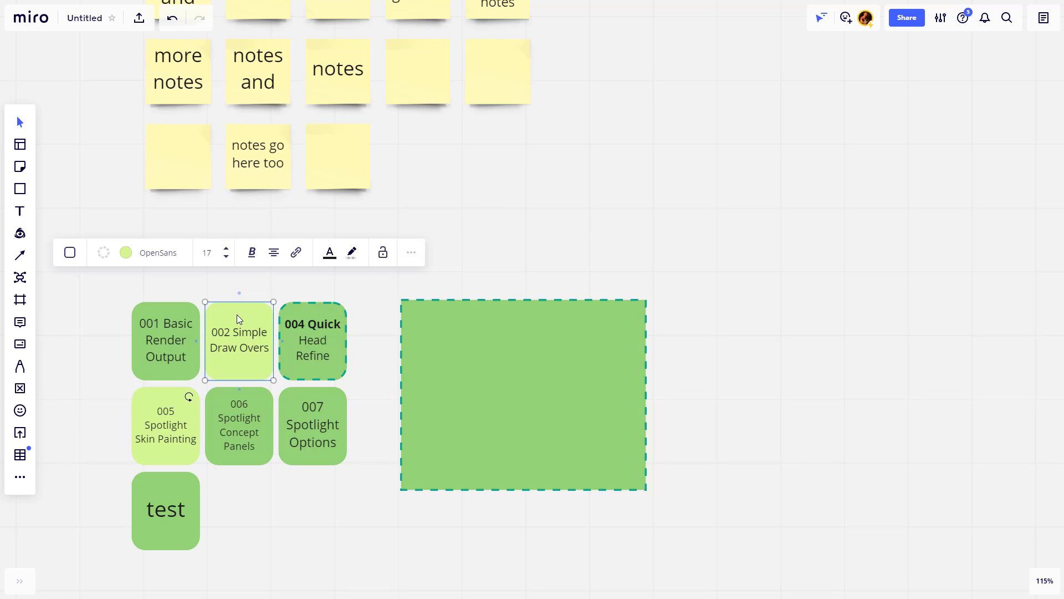
key("ctrl+alt+c")
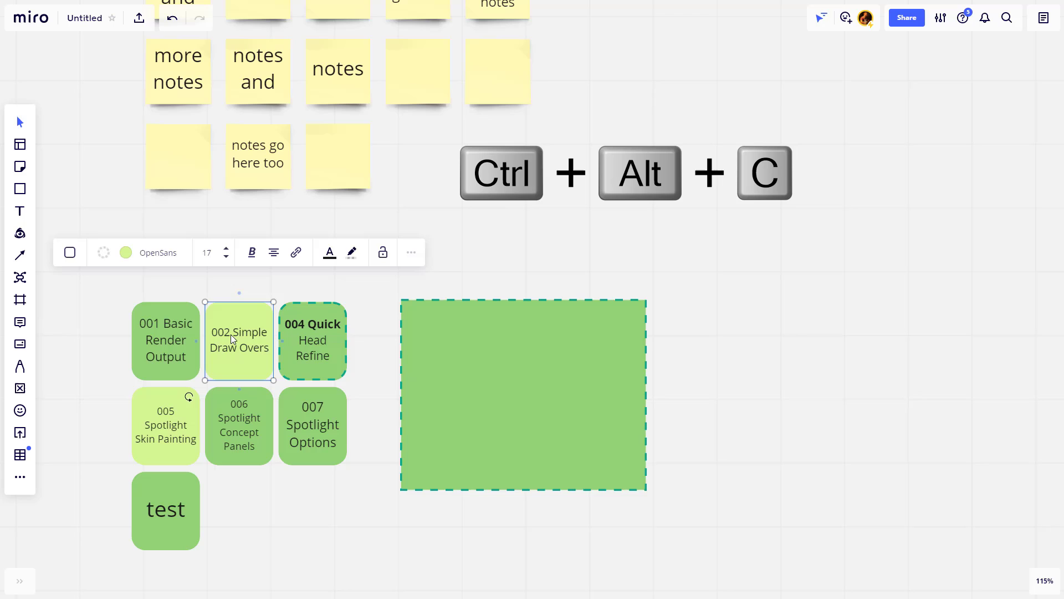
left_click(494, 343)
key("ctrl+alt+v")
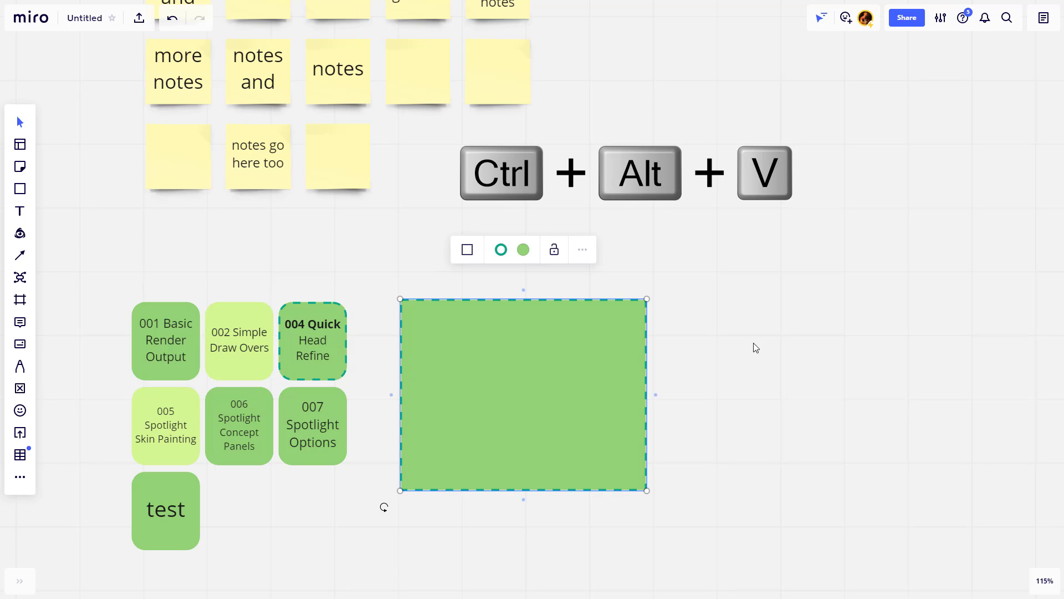
left_click(250, 332)
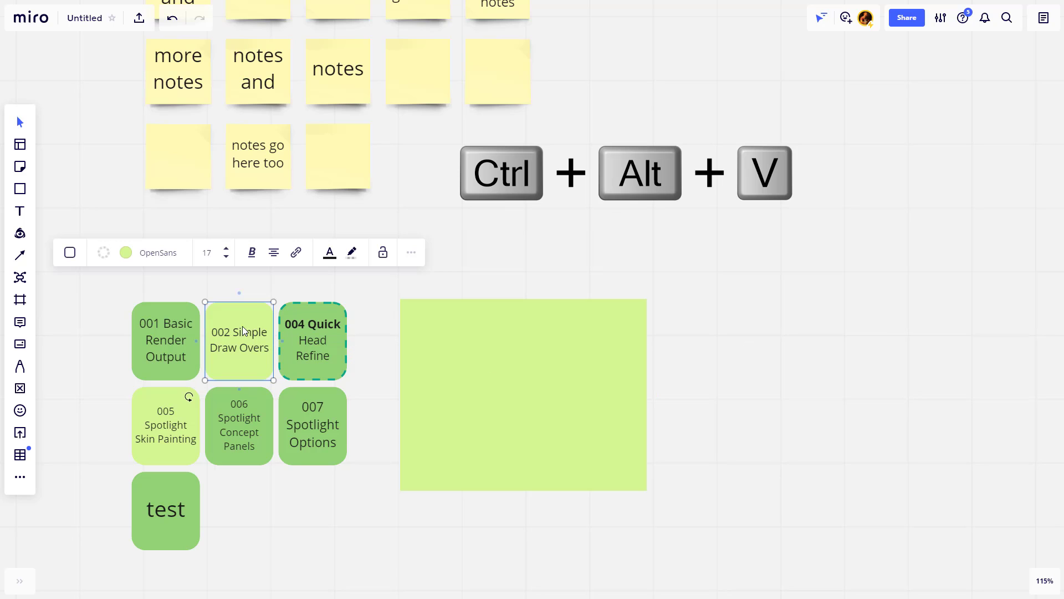
- Give the large rectangle a solid teal border and make the line thicker
left_click(640, 400)
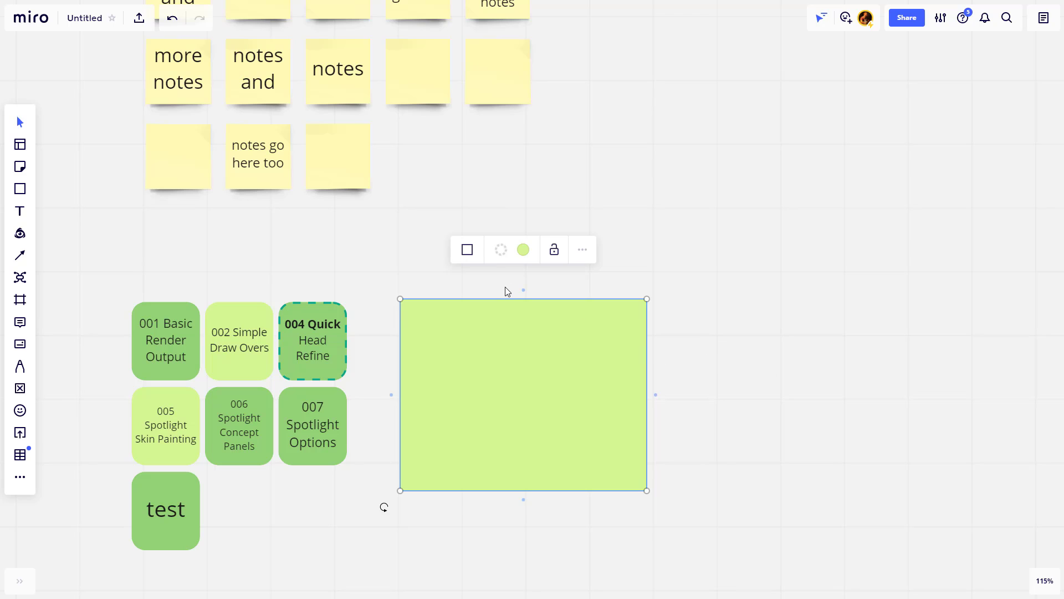
left_click(501, 253)
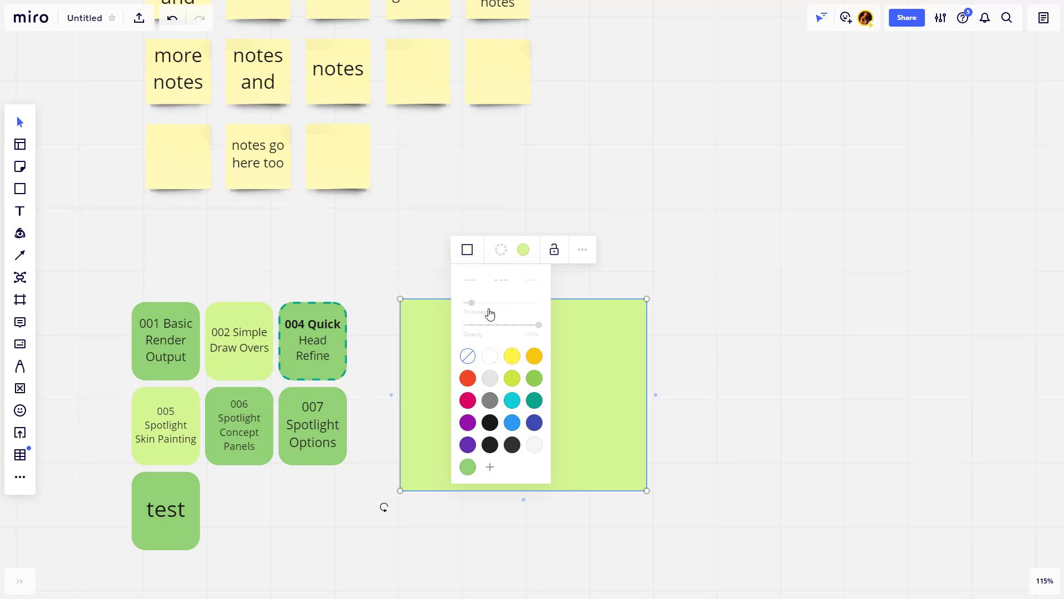
left_click(533, 401)
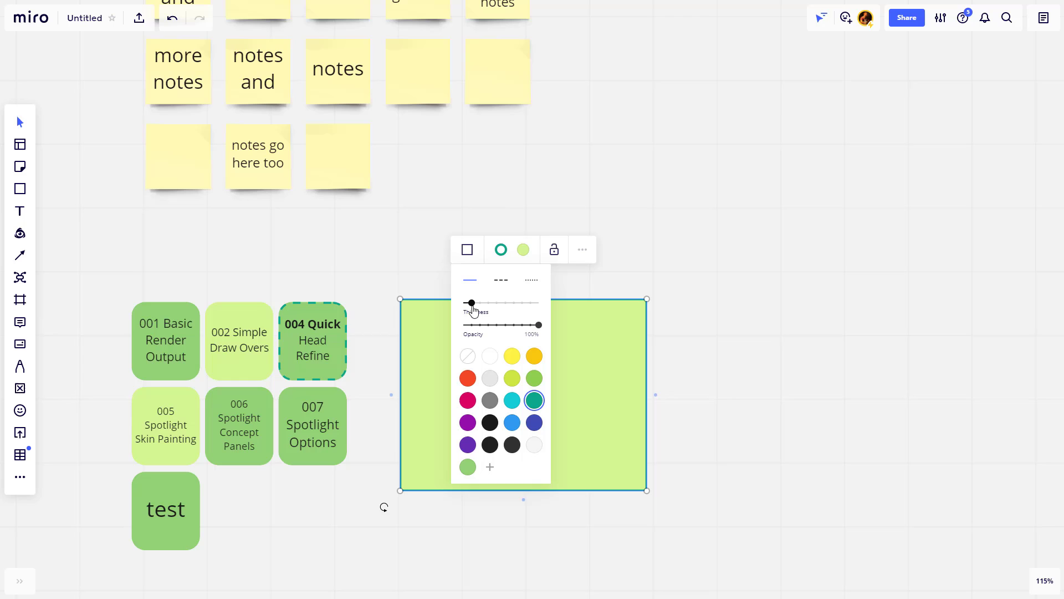
mouse_move(472, 303)
left_mouse_down()
mouse_move(521, 304)
mouse_move(480, 303)
left_mouse_up()
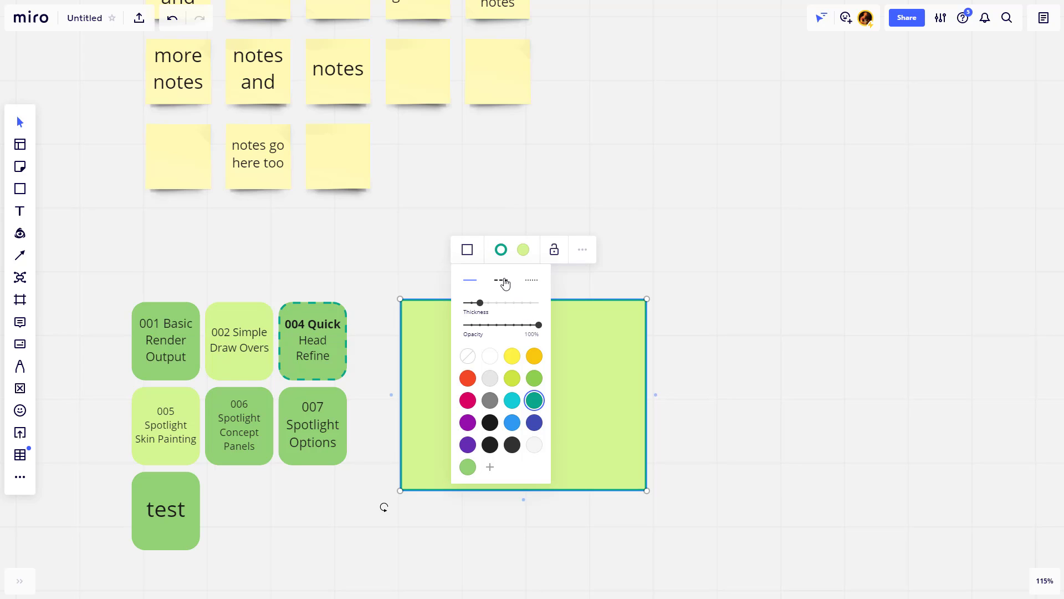
left_click(667, 268)
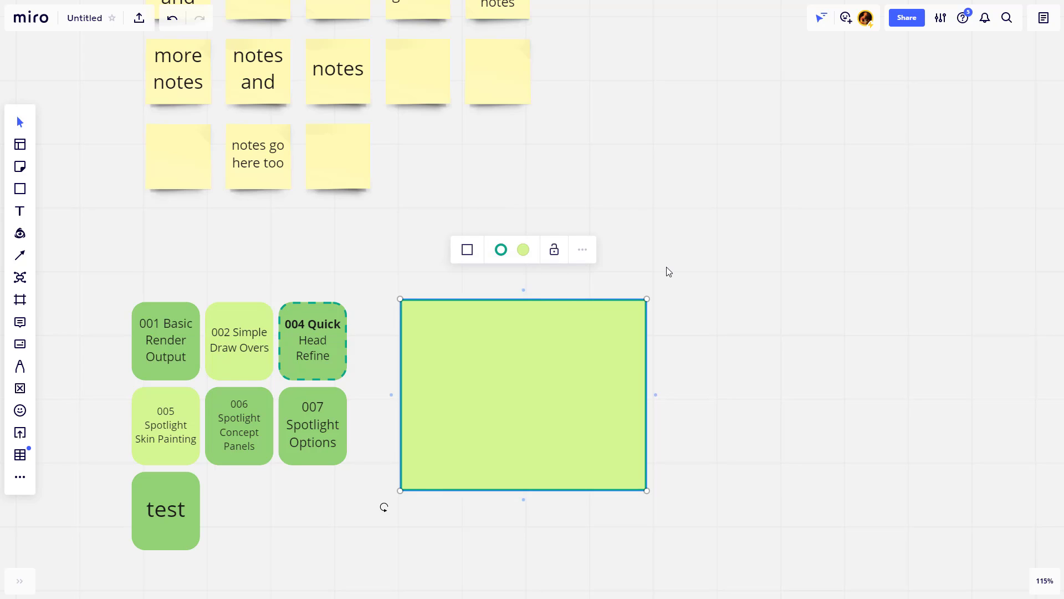
- Enter "Text is here" in the large rectangle and align it left and vertically in the middle
double_click(533, 382)
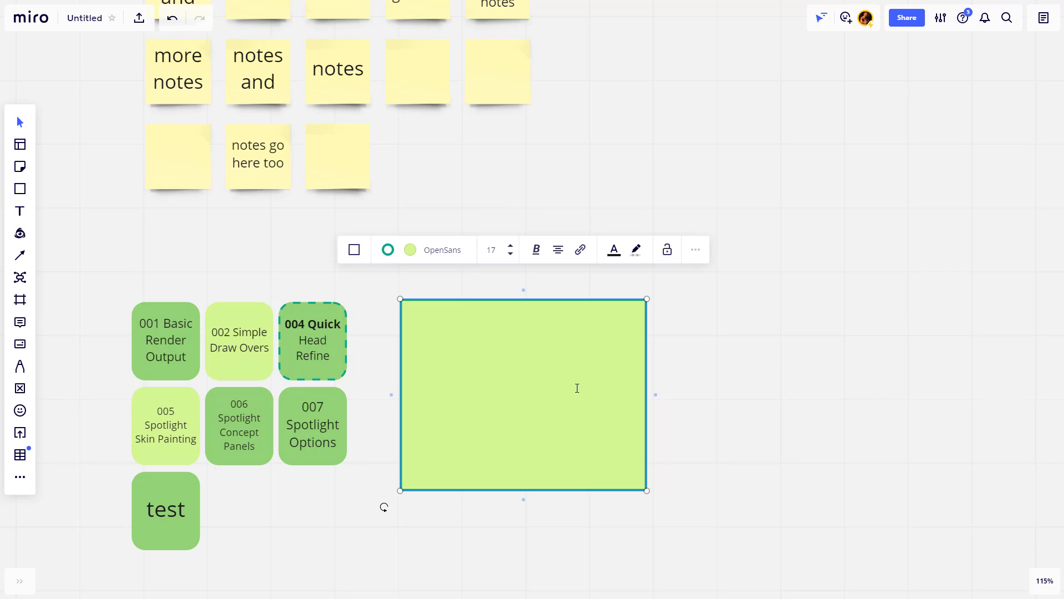
type("Text is here")
left_click(558, 250)
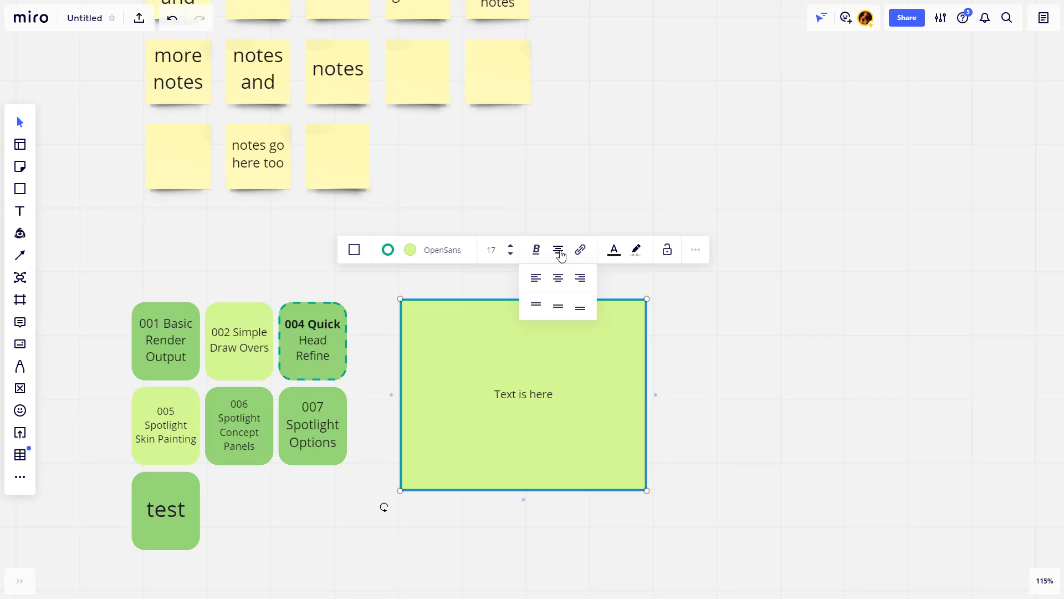
left_click(539, 283)
left_click(557, 250)
left_click(557, 306)
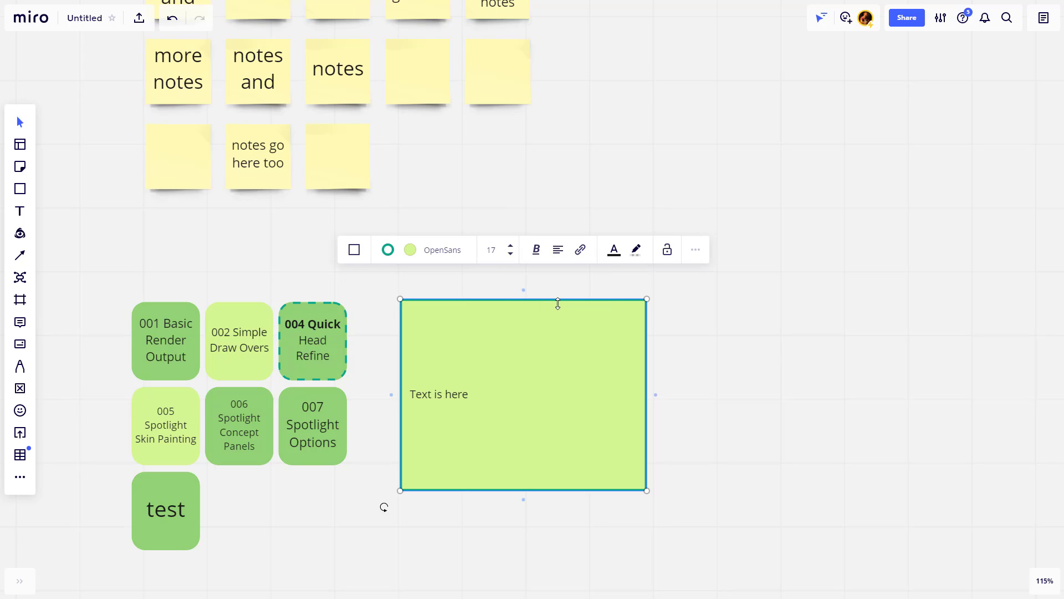
- Align the "Text is here" text to the top of the large rectangle
left_click(558, 250)
left_click(537, 306)
left_click(779, 331)
scroll(779, 331, "down", 3)
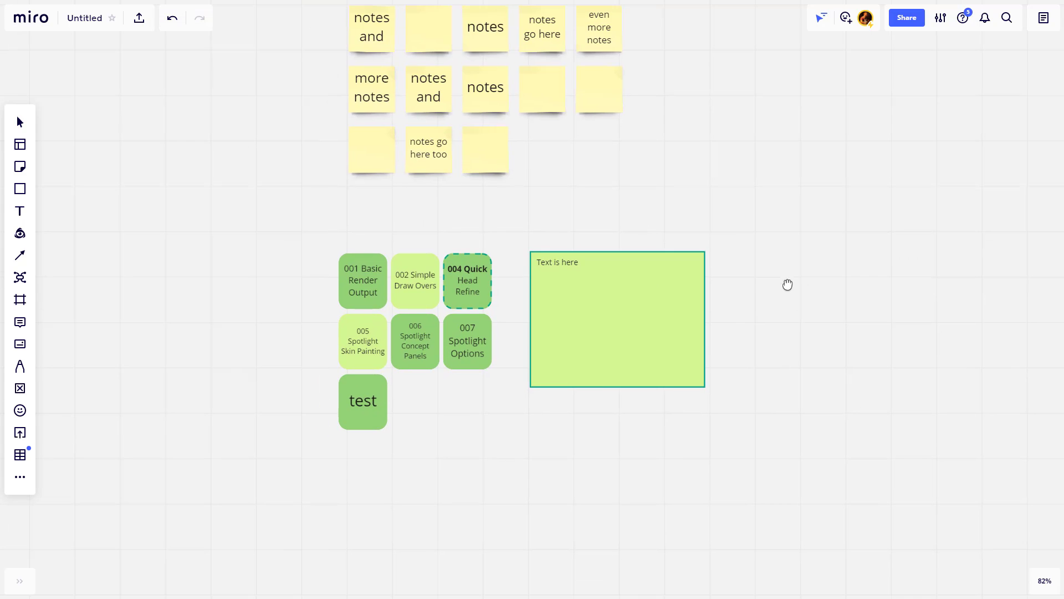
- Move the large rectangle behind the green shapes and resize it to enclose all seven of them with a margin
left_click_drag(660, 316, 438, 300)
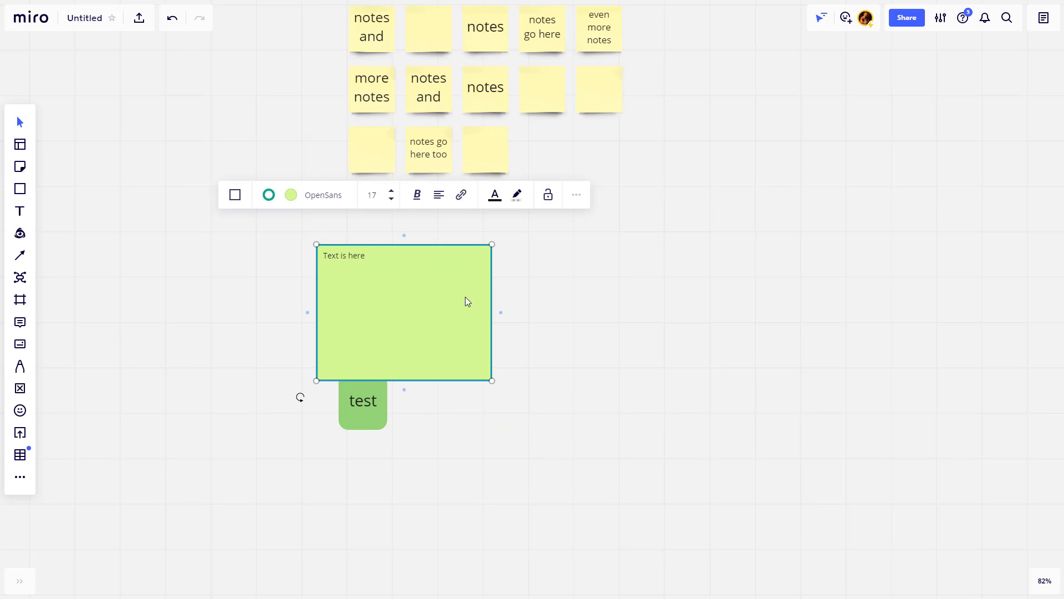
right_click(465, 298)
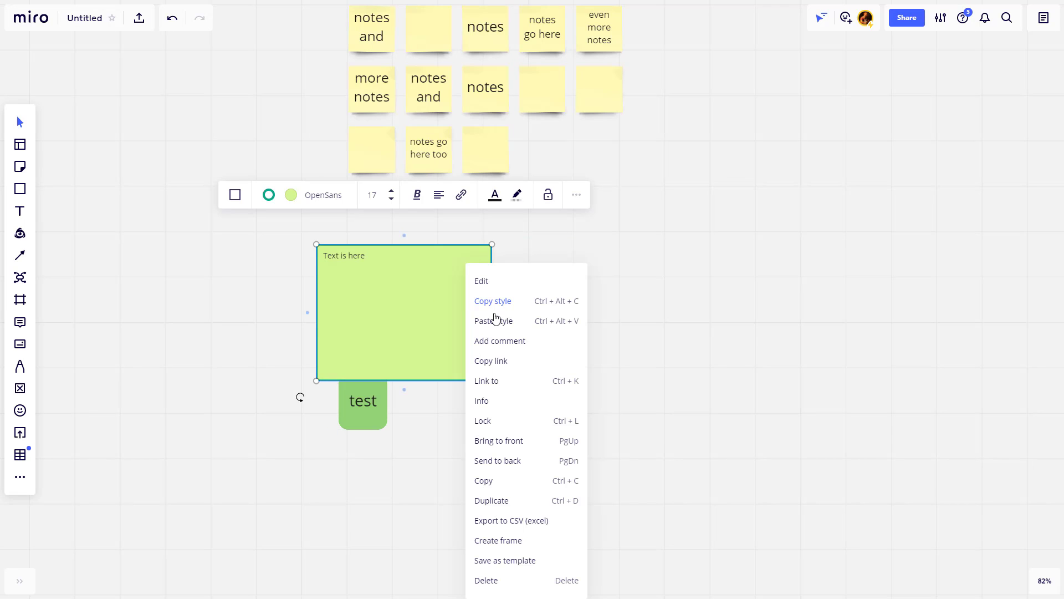
left_click(528, 468)
left_click_drag(492, 380, 543, 453)
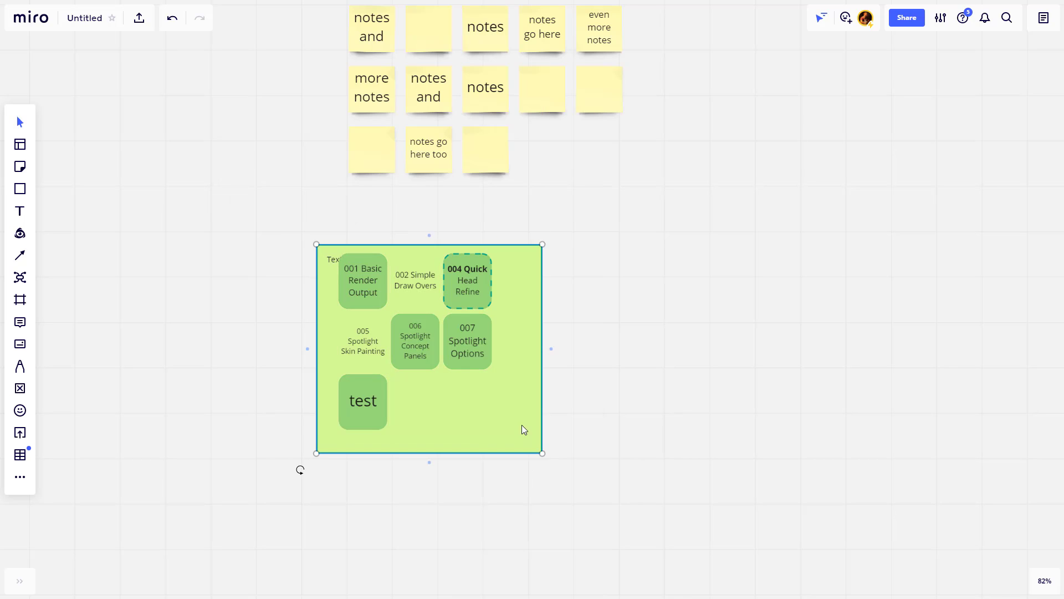
left_click_drag(504, 414, 494, 394)
mouse_move(530, 432)
left_mouse_down()
mouse_move(545, 449)
mouse_move(539, 430)
left_mouse_up()
left_click(681, 499)
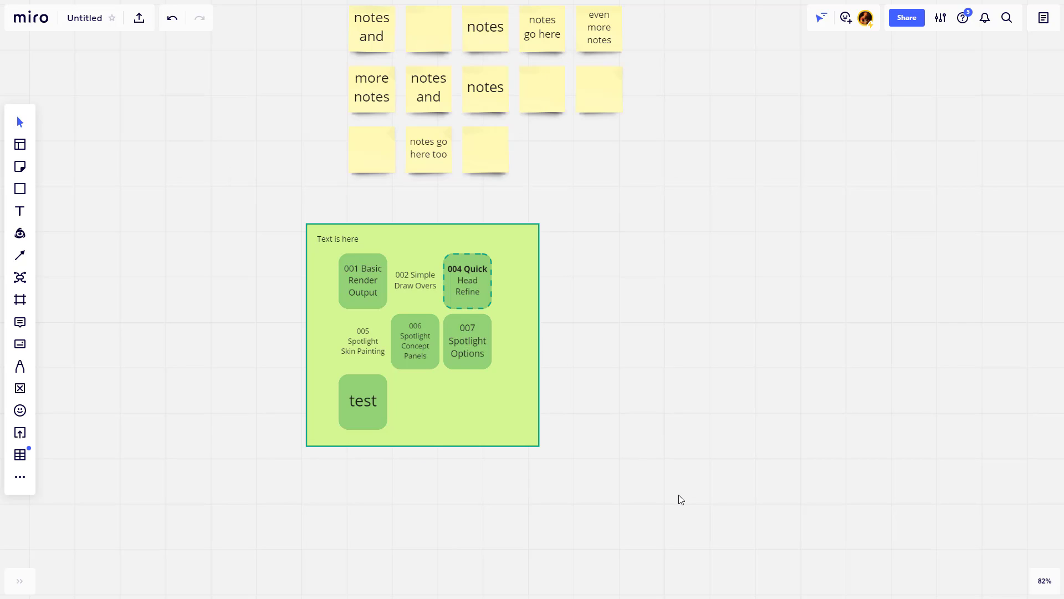
- Fill the large rectangle with green at 10% opacity
left_click(454, 404)
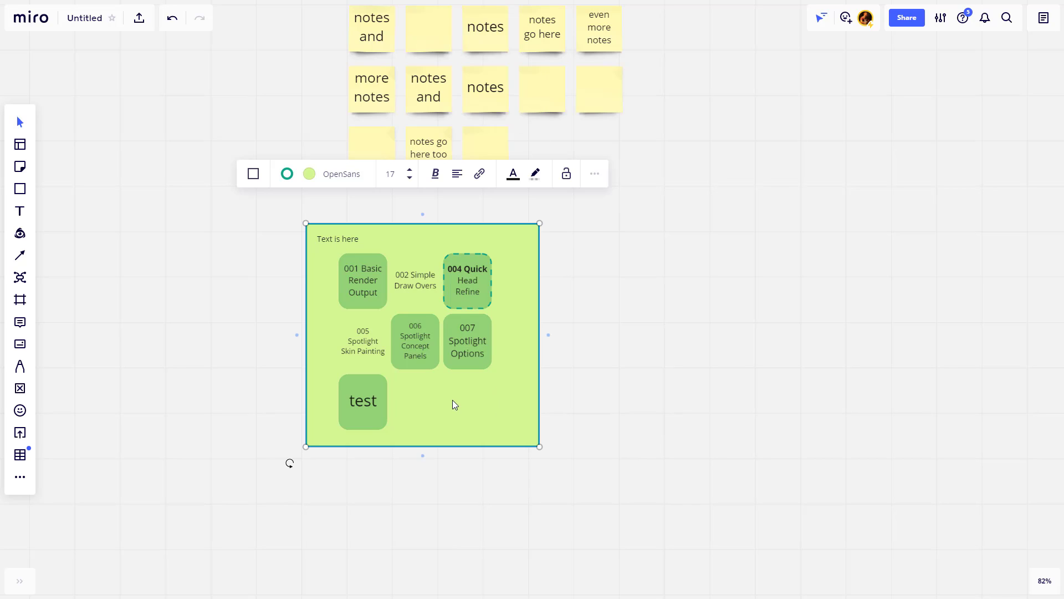
left_click(309, 175)
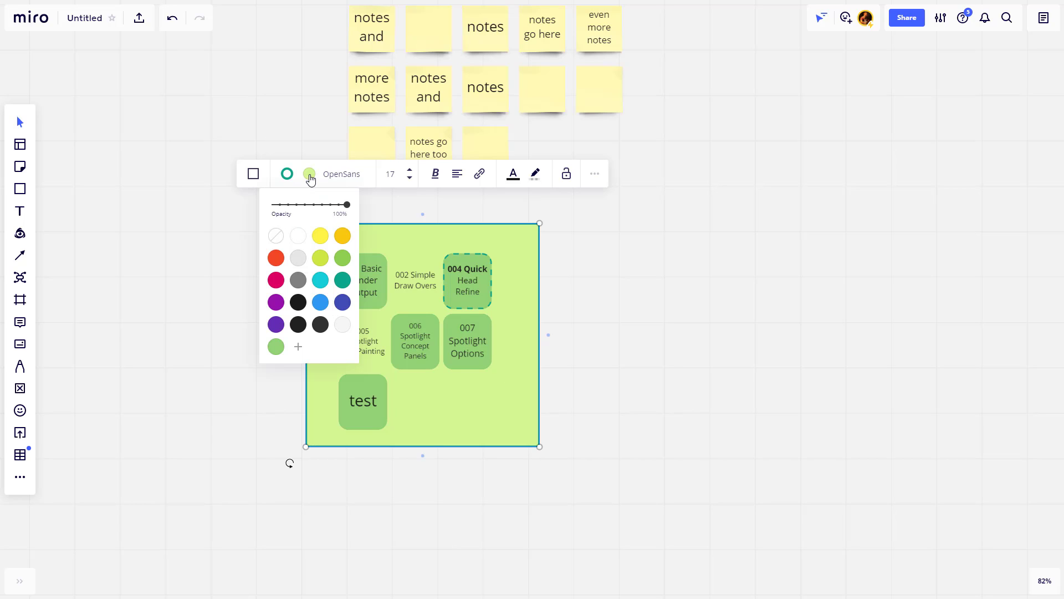
left_click(276, 236)
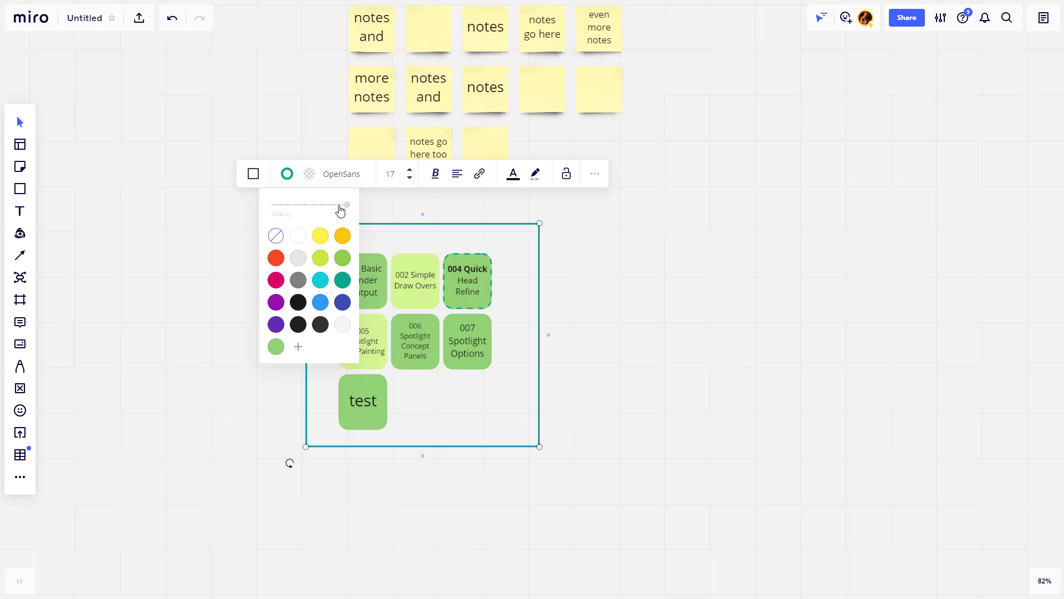
left_click(343, 257)
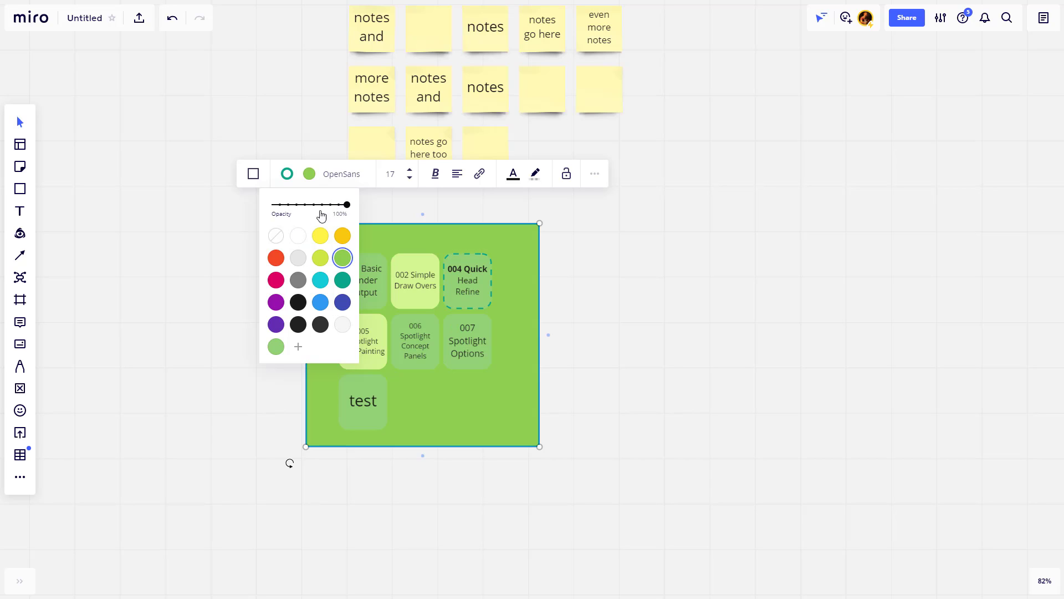
left_click_drag(320, 213, 263, 212)
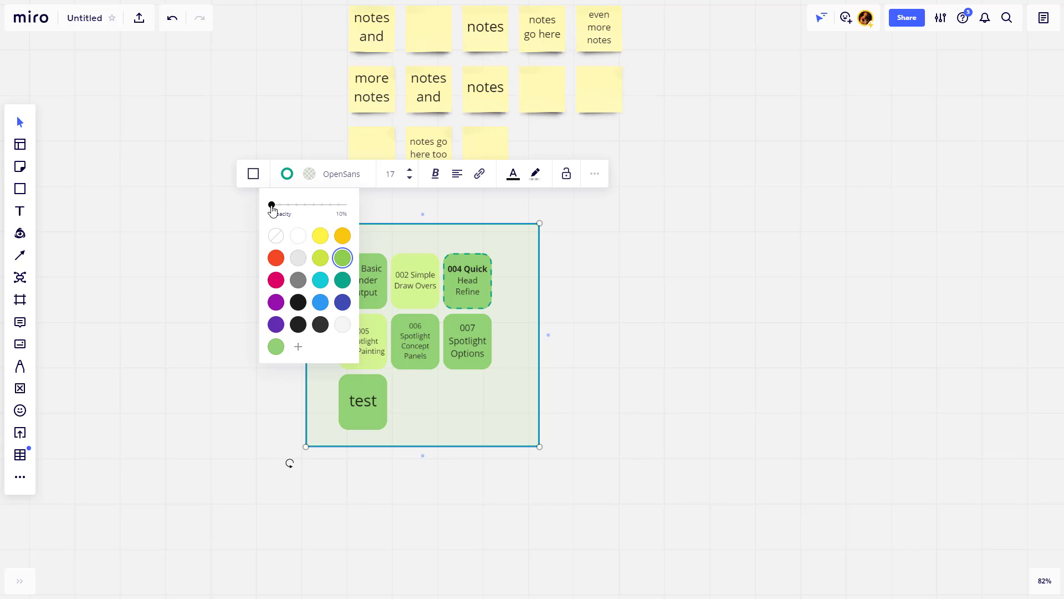
left_click(209, 237)
scroll(209, 237, "down", 5)
scroll(394, 286, "up", 5)
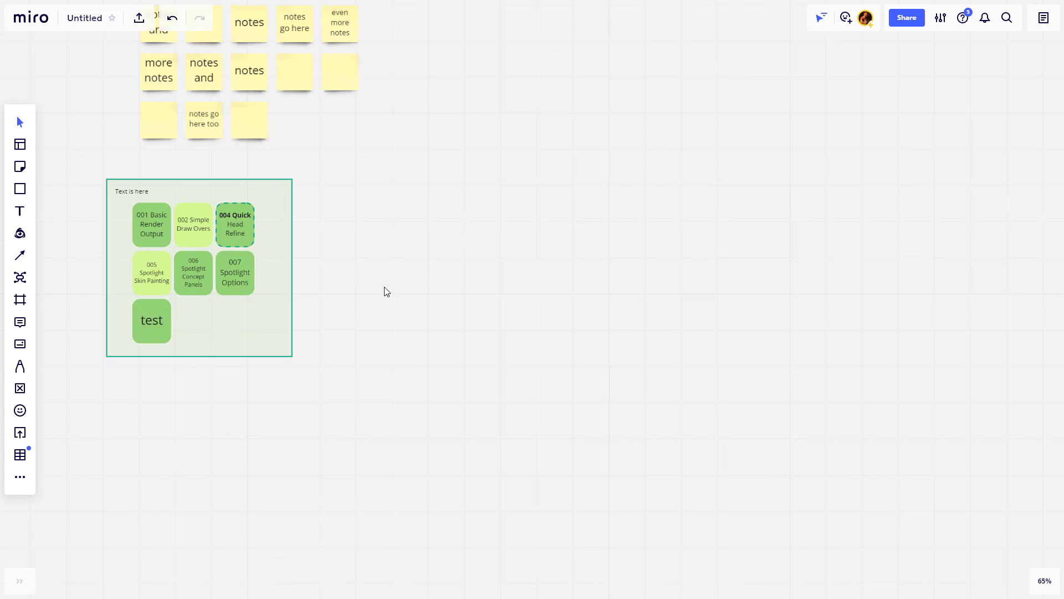
- Make the "Text is here" text in the large rectangle bold
left_click_drag(369, 273, 684, 326)
scroll(380, 234, "up", 1)
double_click(363, 208)
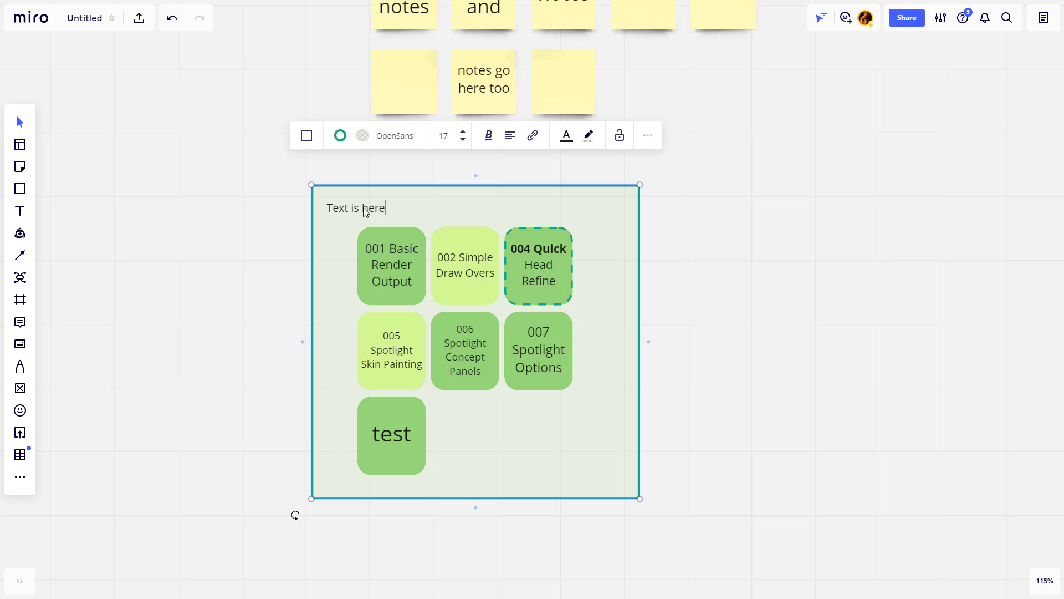
triple_click(368, 208)
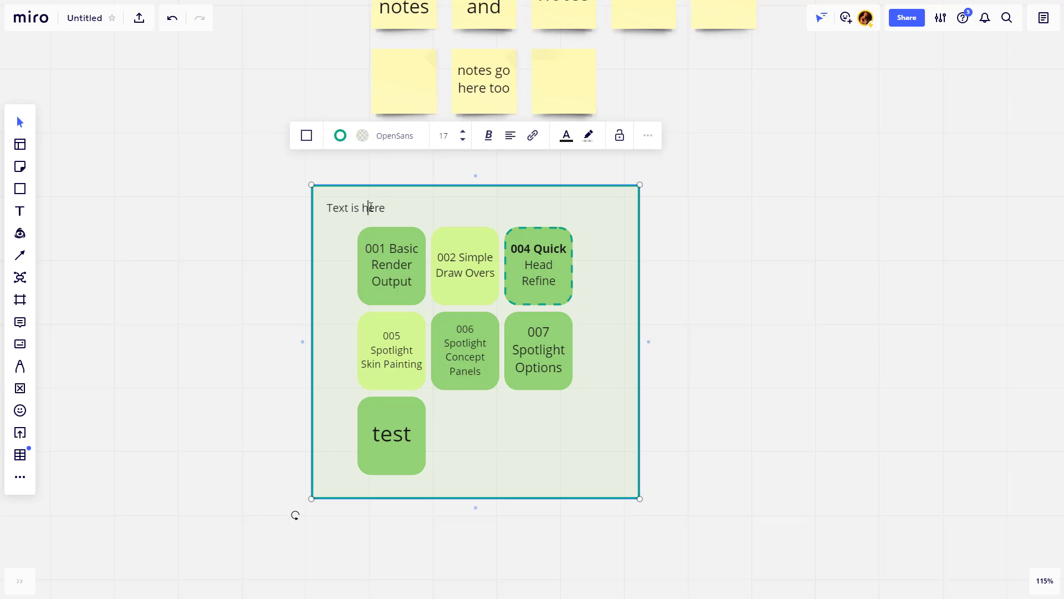
left_click(488, 135)
left_click(456, 163)
left_click(678, 225)
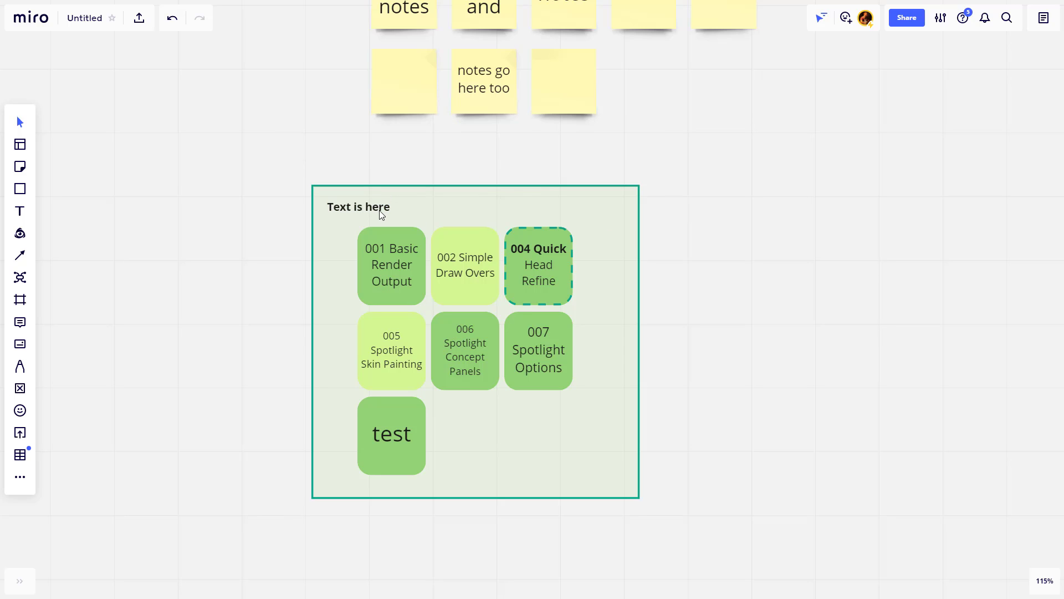
- Toggle bold and italic on and off for the "Text is here" text, ending with bold only
triple_click(380, 213)
left_click(488, 139)
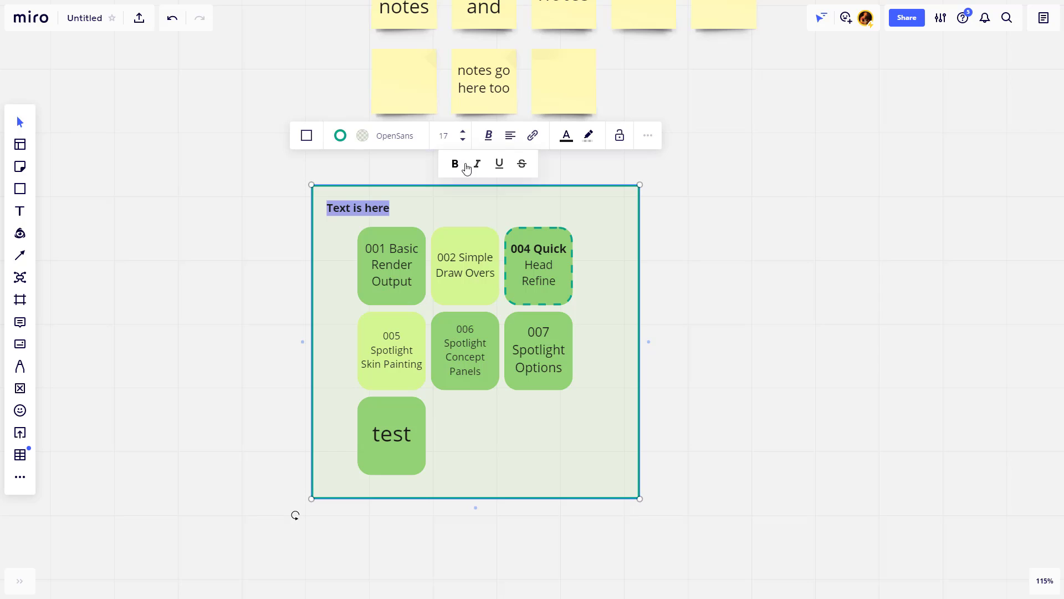
triple_click(348, 212)
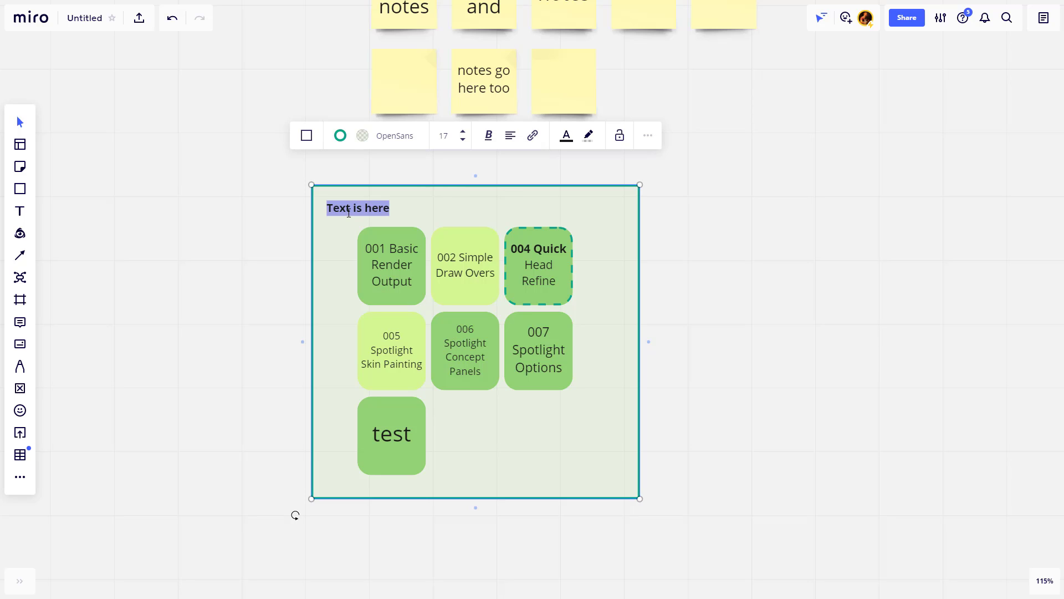
key("ctrl+b")
key("ctrl+b")
key("ctrl+b")
key("ctrl+i")
triple_click(349, 213)
key("ctrl+i")
key("ctrl+b")
left_click(750, 253)
- Create a frame around all the sticky notes, the green shapes and the large rectangle
scroll(752, 253, "down", 5)
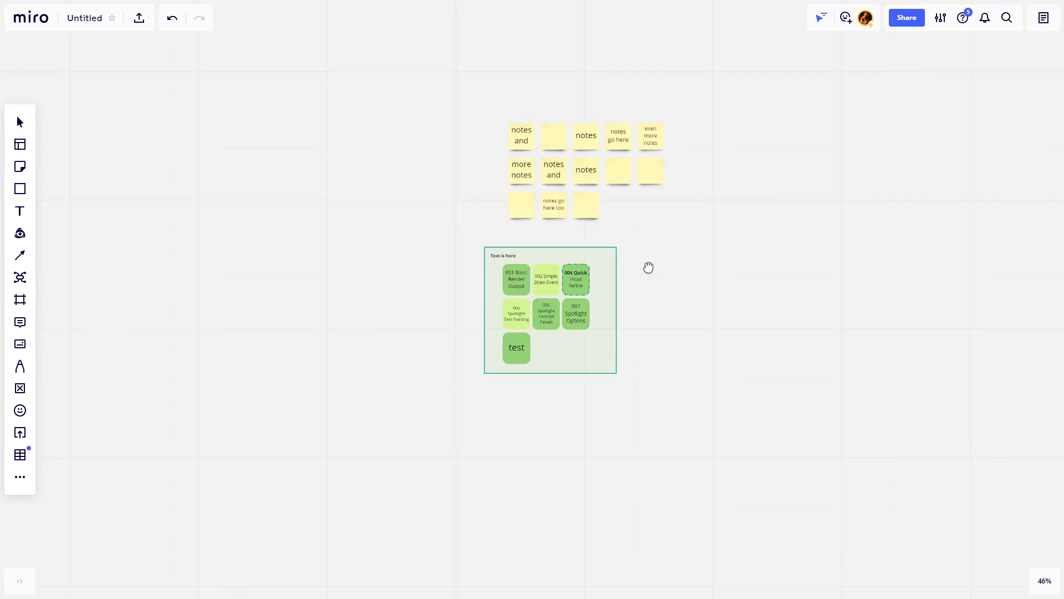
scroll(648, 269, "up", 2)
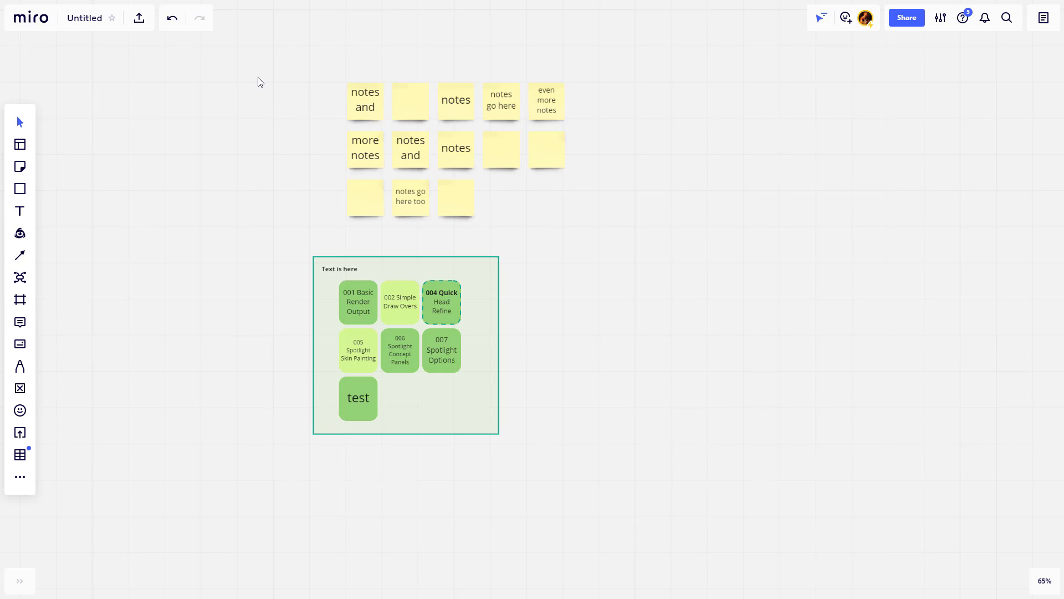
left_click_drag(264, 78, 680, 474)
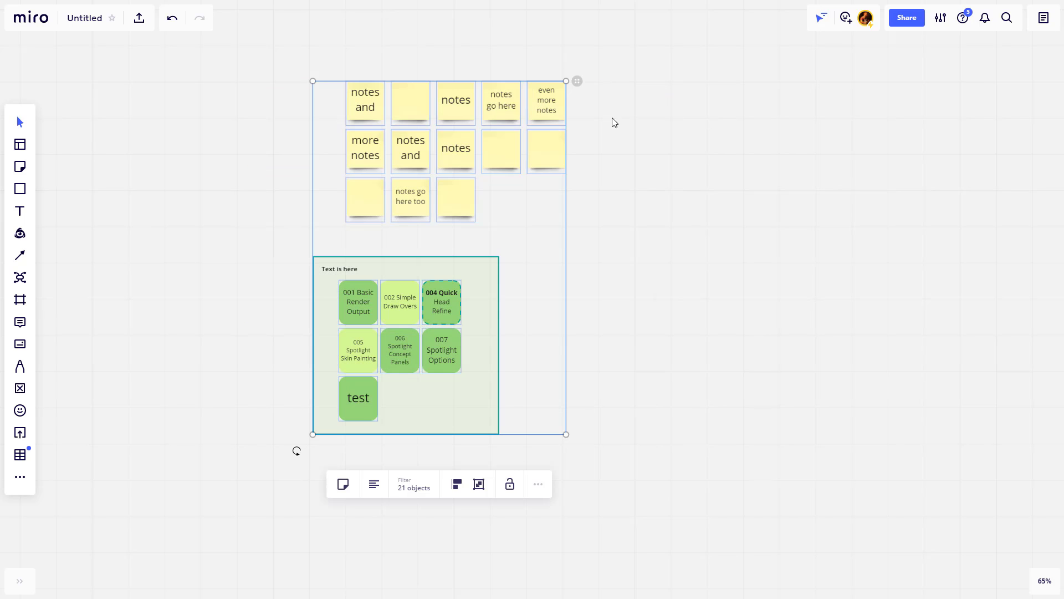
left_click(538, 483)
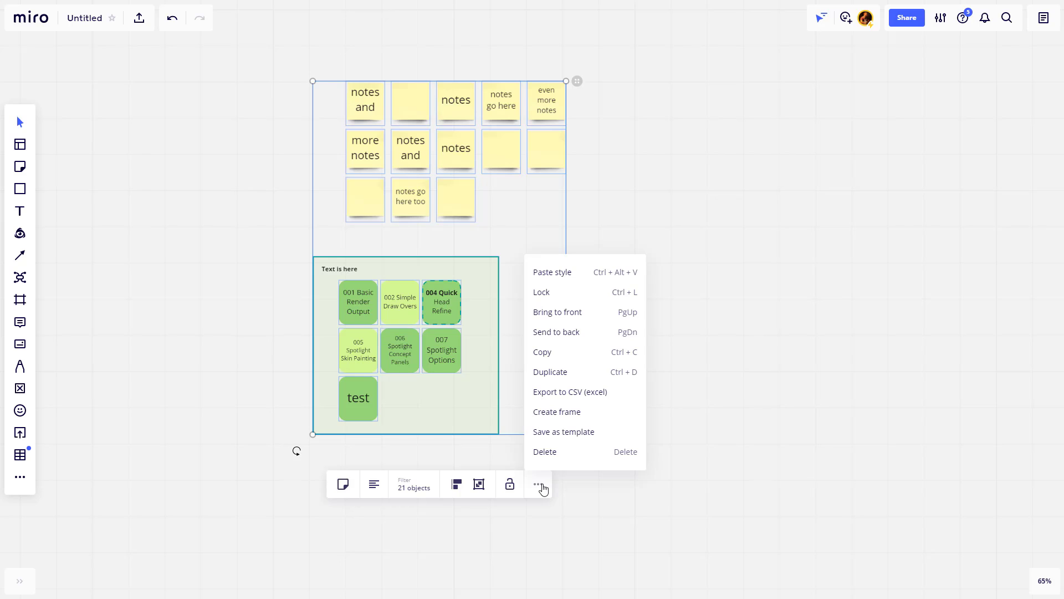
left_click(558, 411)
left_click(653, 377)
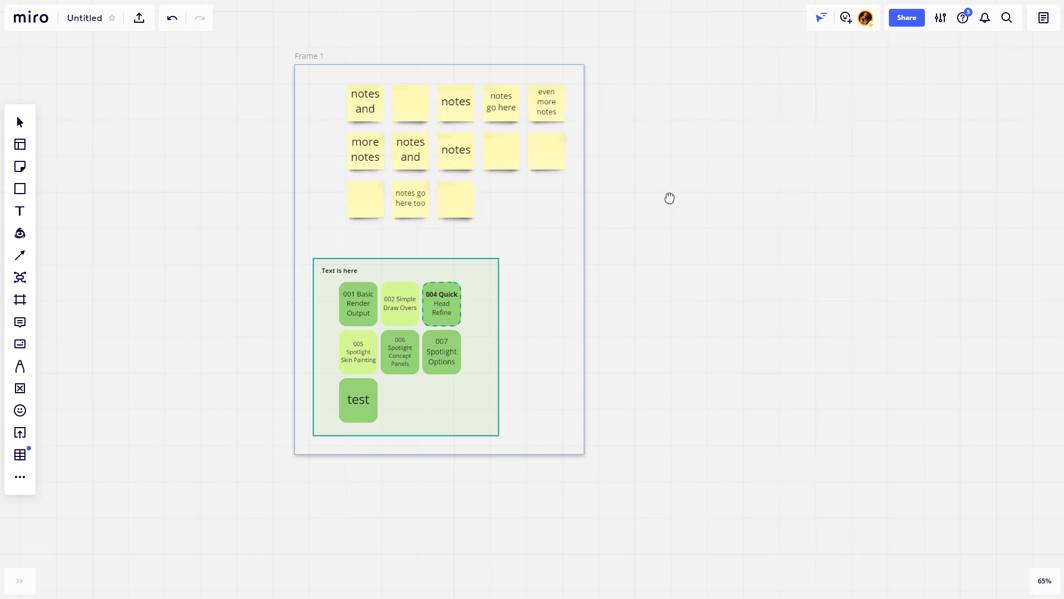
- Shift the frame with its contents to the left and duplicate the last blank sticky note into the third row's fourth slot
scroll(669, 197, "up", 3)
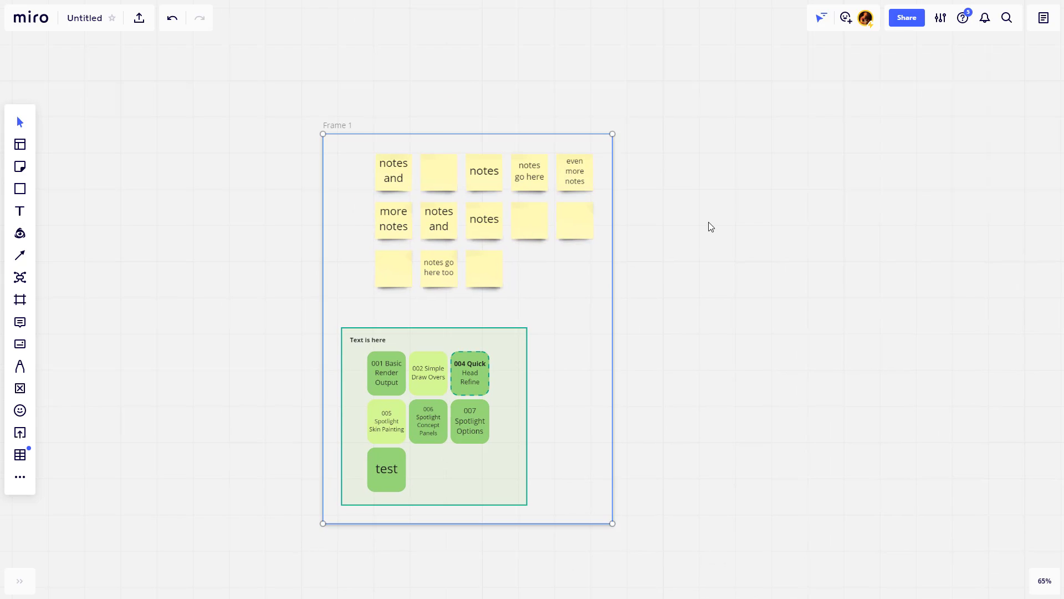
left_click(364, 134)
left_click_drag(339, 153, 161, 175)
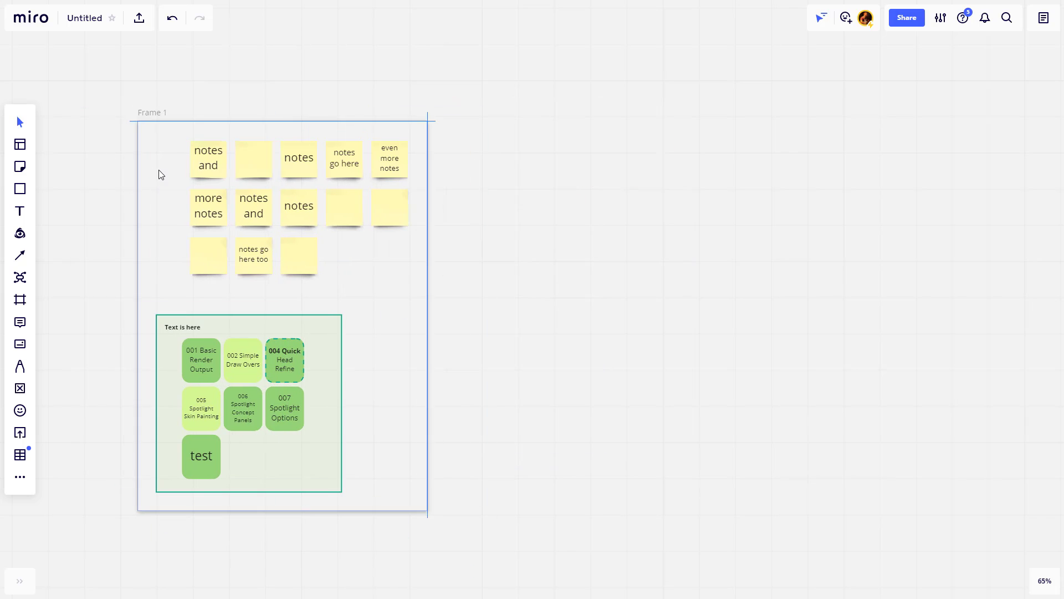
left_click_drag(300, 254, 344, 256)
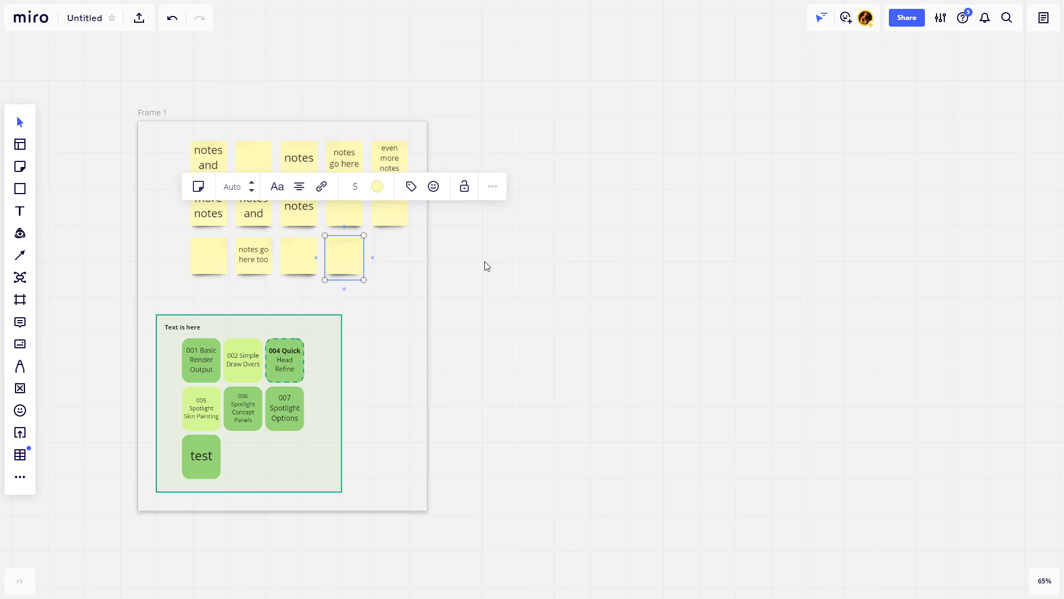
- Duplicate the frame with all its contents and place the copy directly to the right, level with the original
left_click(155, 129)
left_click(154, 116)
left_click_drag(155, 116, 462, 157)
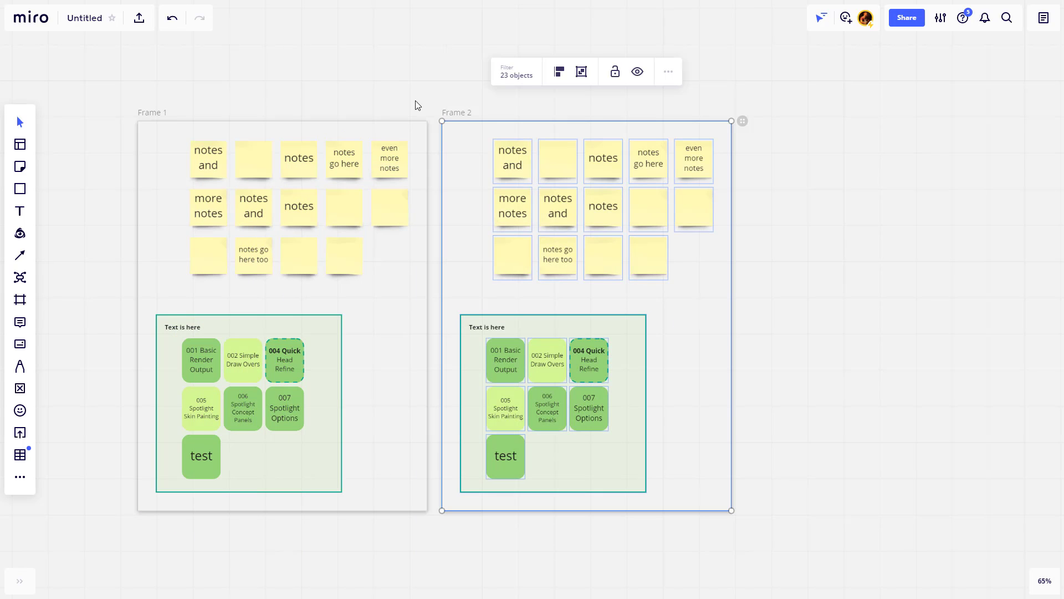
left_click_drag(631, 332, 660, 337)
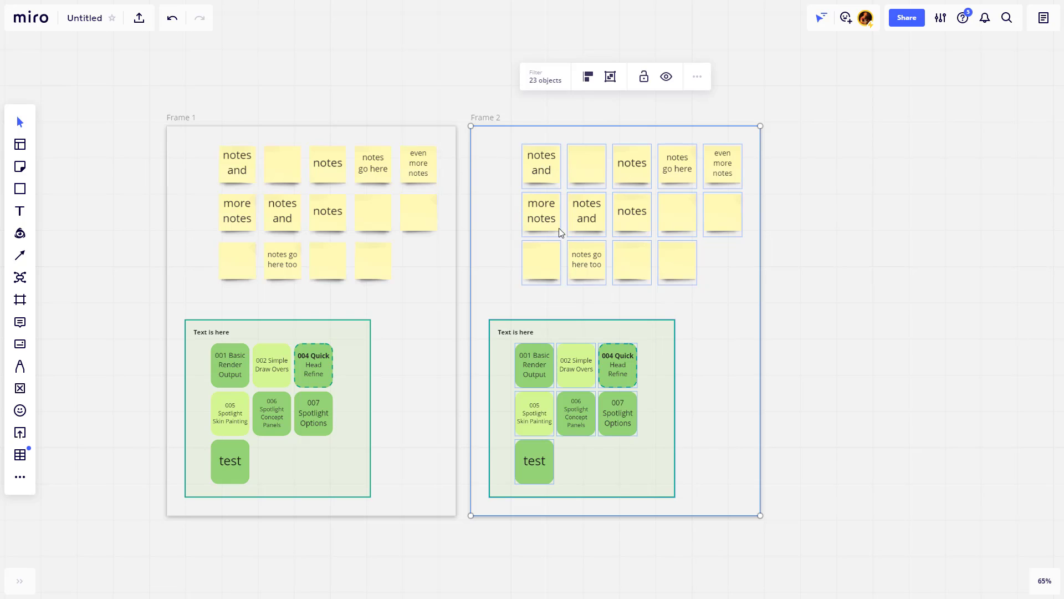
- Rename the original frame "Notes 01" and its copy "Notes 02"
left_click(185, 117)
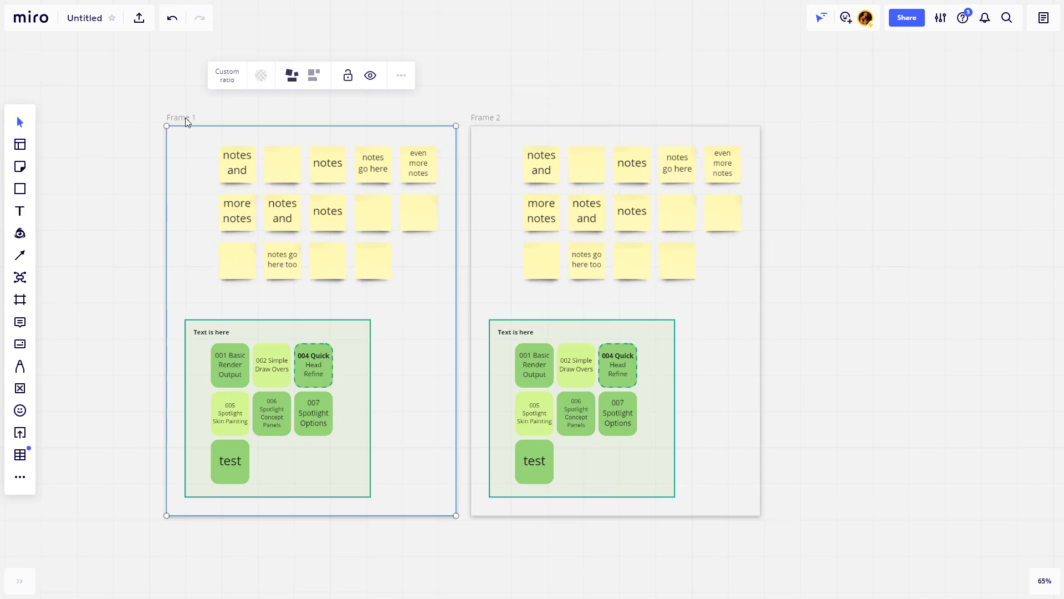
left_click(186, 117)
type("s 01")
double_click(497, 116)
type("Notes 02")
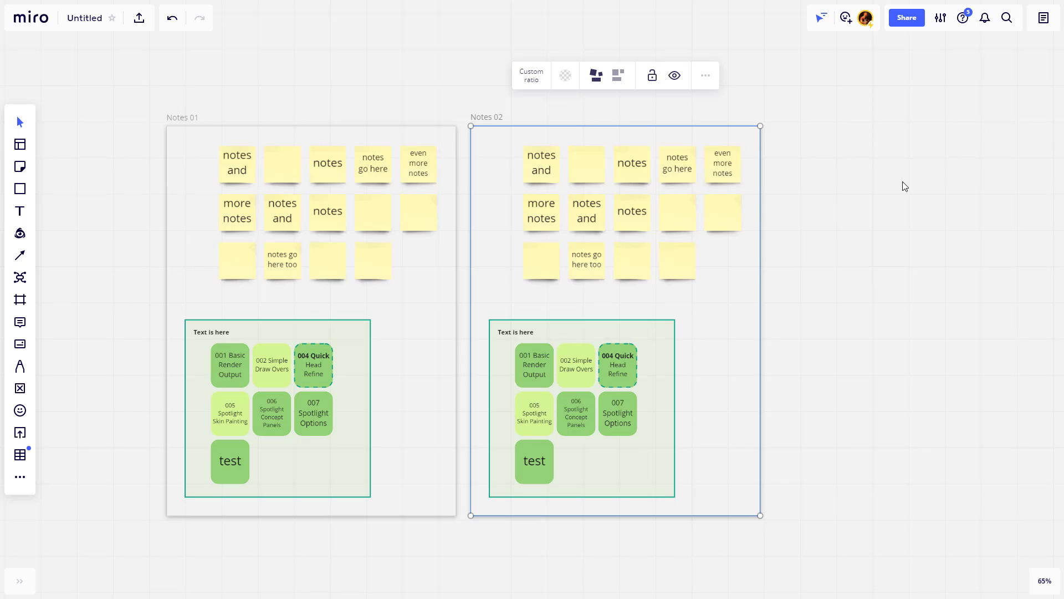
left_click(883, 210)
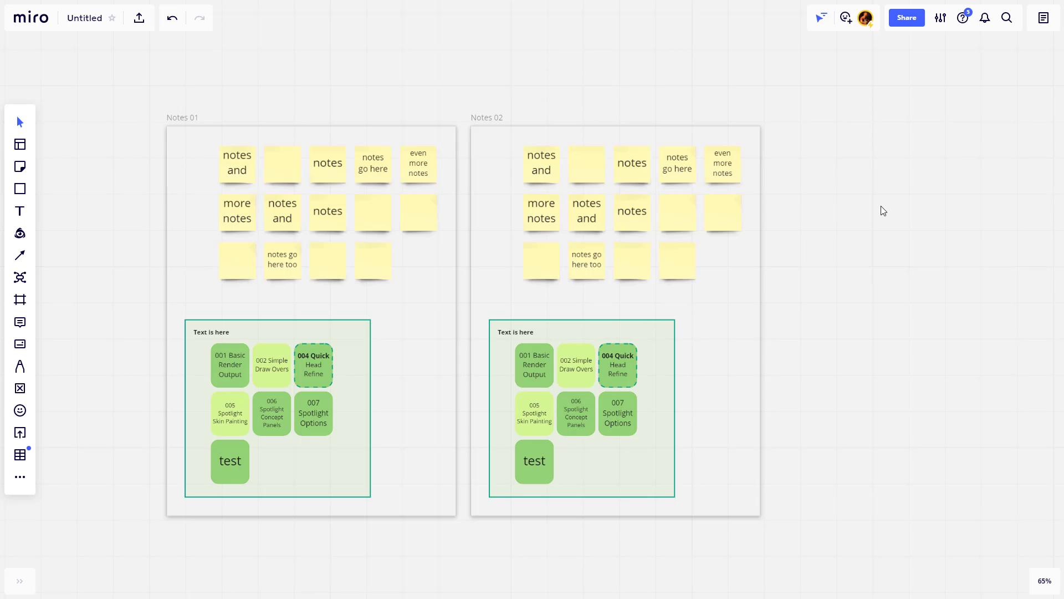
- Try to hide the Notes 02 frame and dismiss the Facilitator Toolkit trial offer
left_click(630, 128)
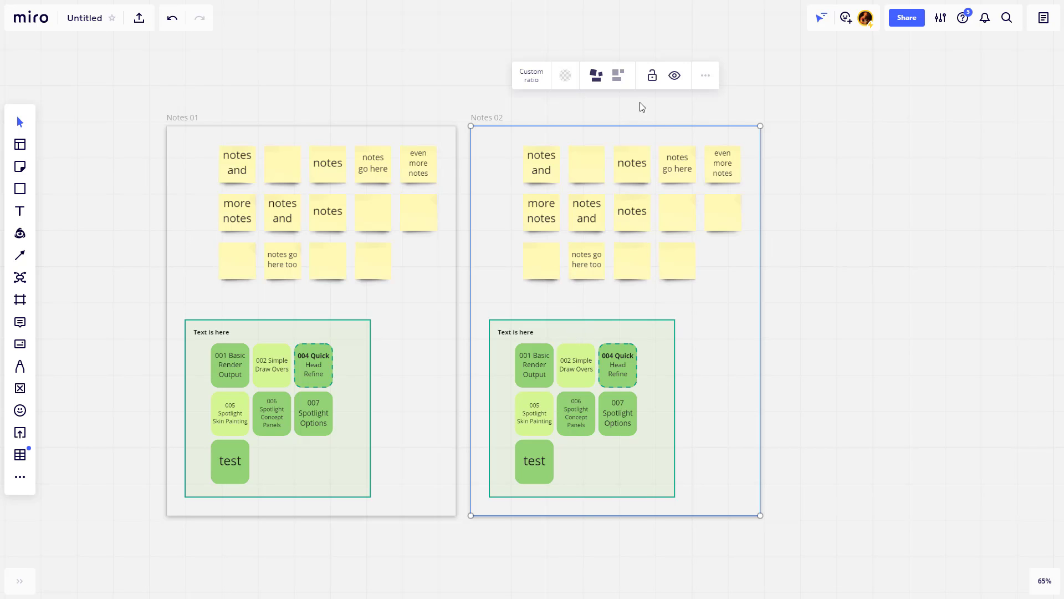
left_click(675, 76)
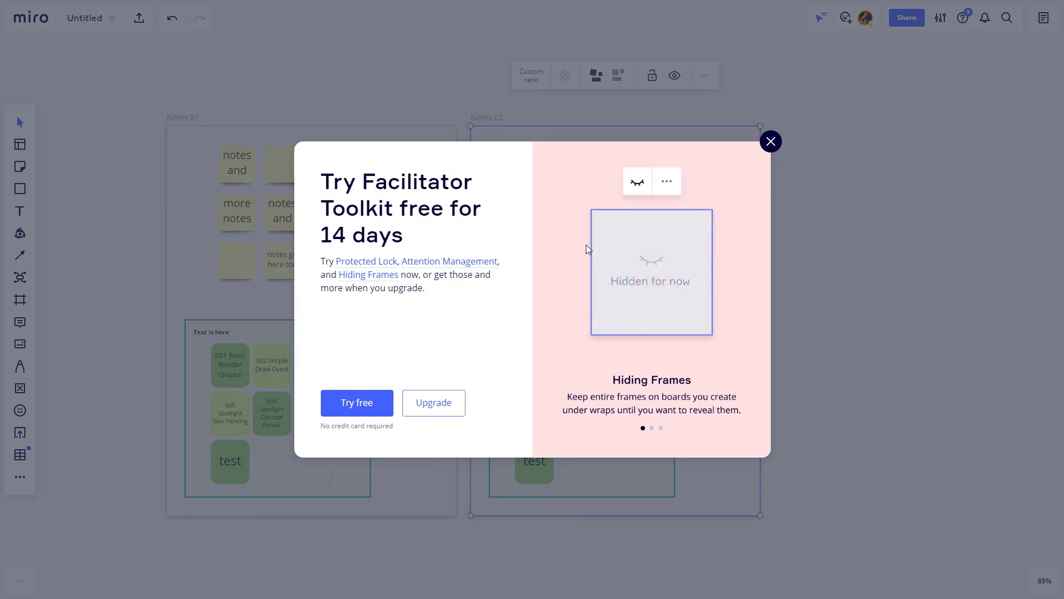
left_click(771, 142)
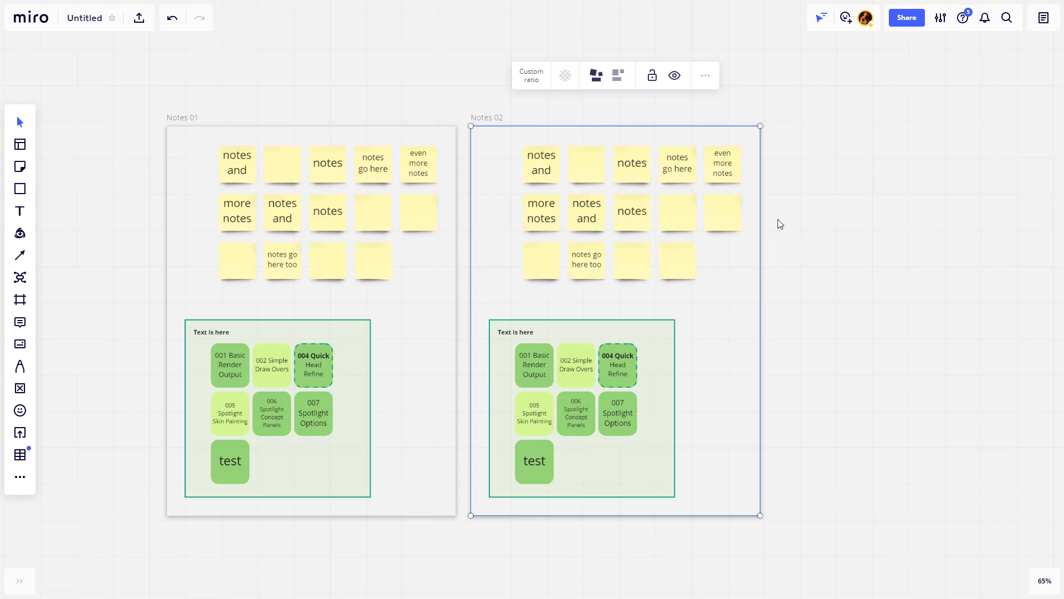
scroll(830, 238, "down", 5)
scroll(819, 280, "up", 4)
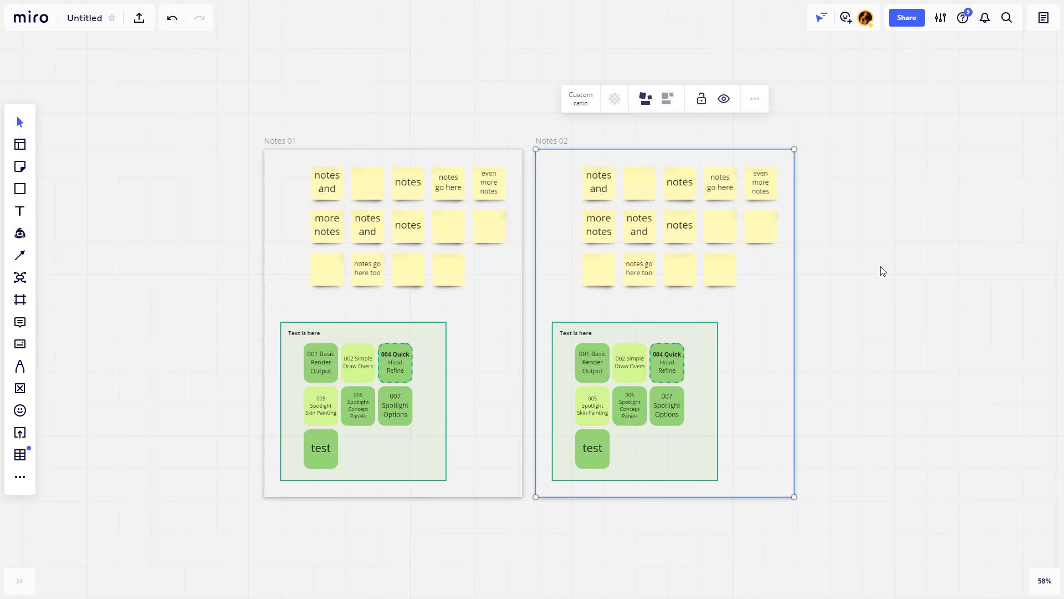
left_click_drag(880, 267, 872, 271)
left_click(696, 157)
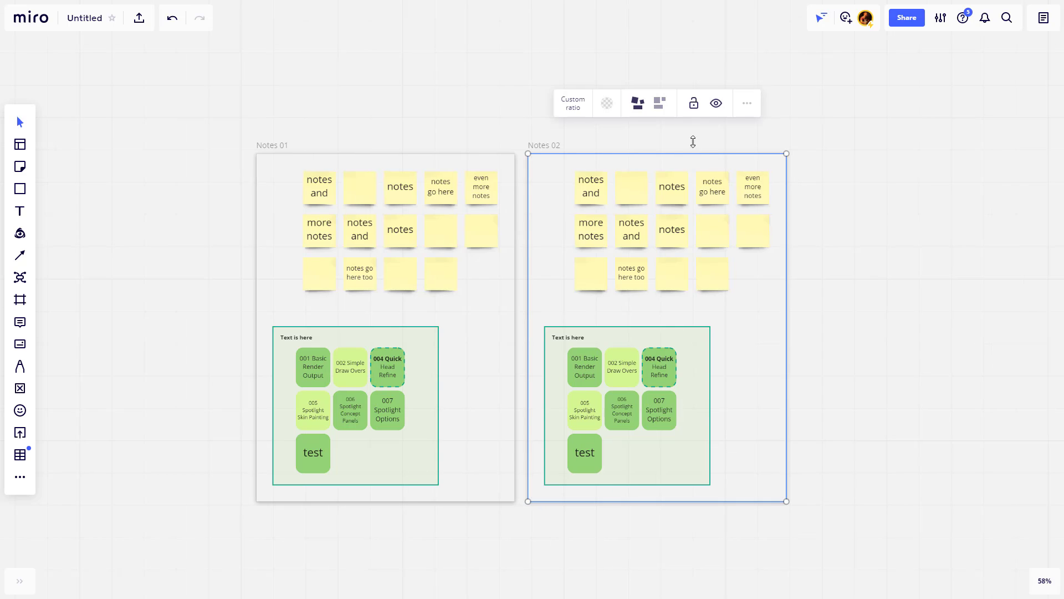
left_click(680, 197)
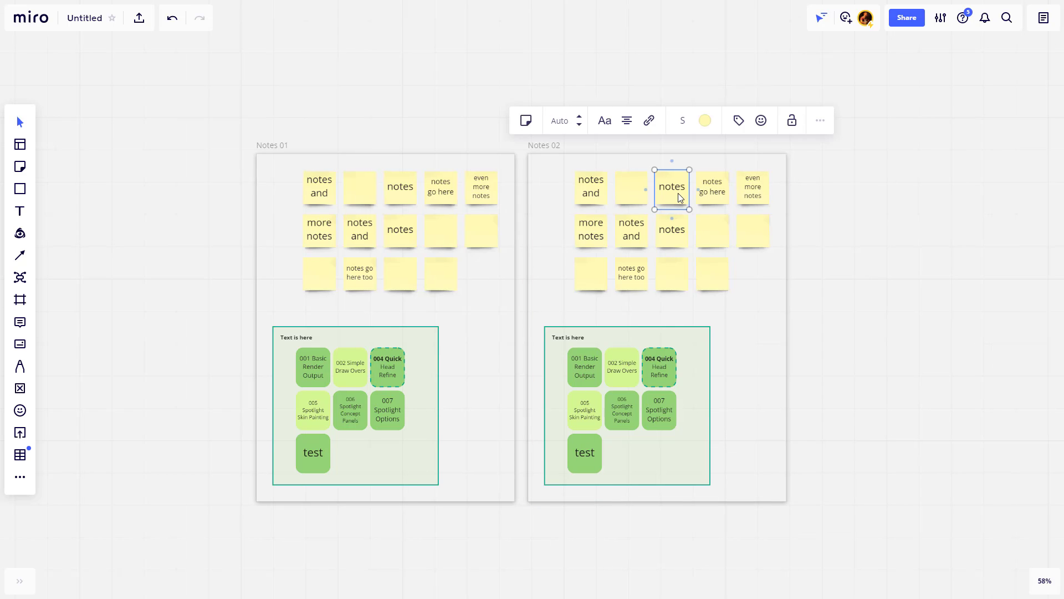
left_click(705, 348)
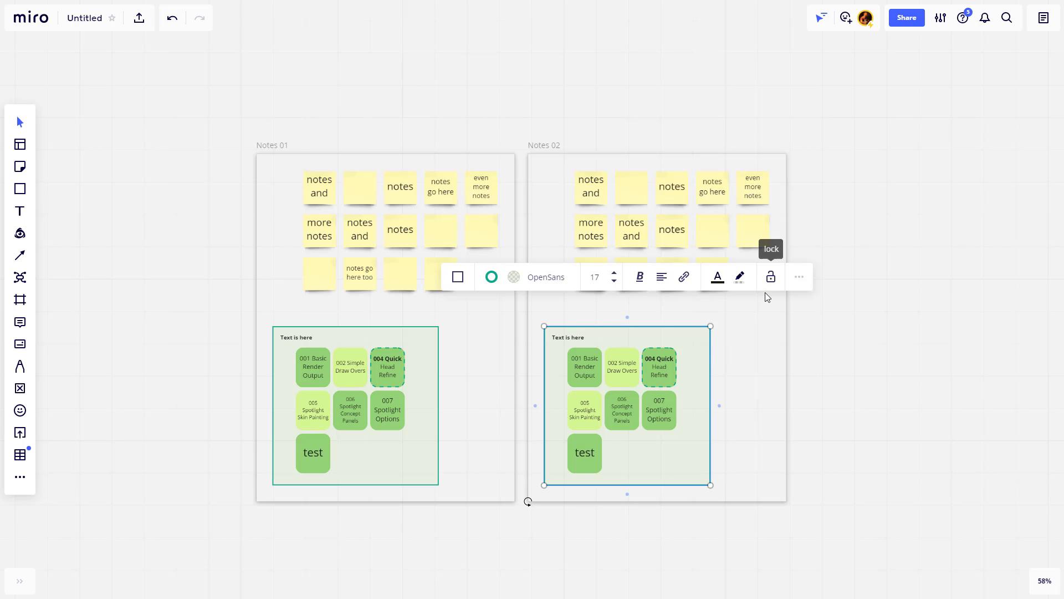
- Lock the Notes 02 frame and unlock it again, going through the lock and unlock twice
left_click(720, 113)
left_click(661, 157)
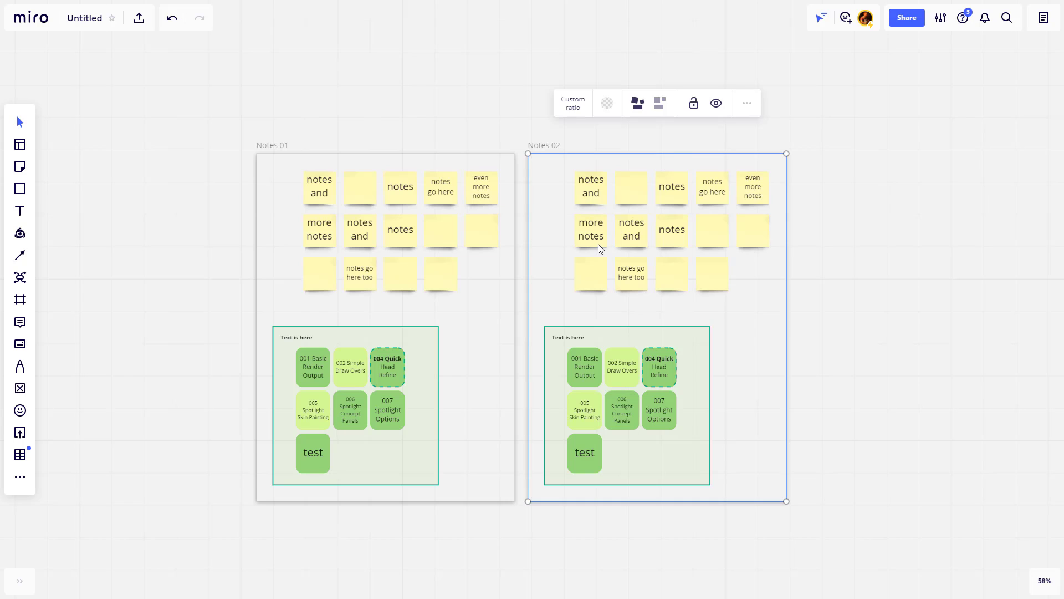
left_click(693, 103)
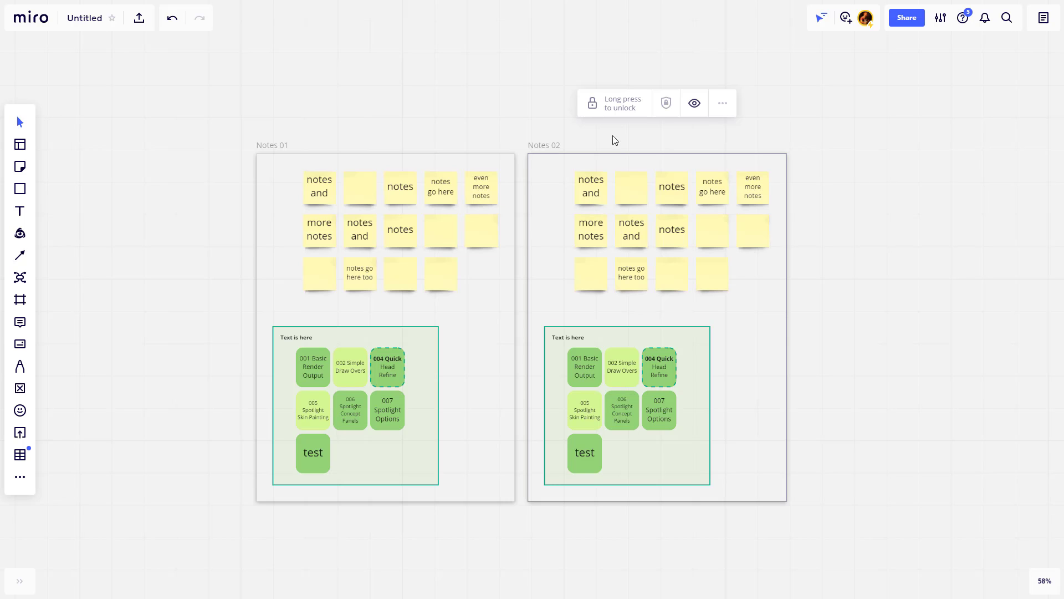
left_click(613, 104)
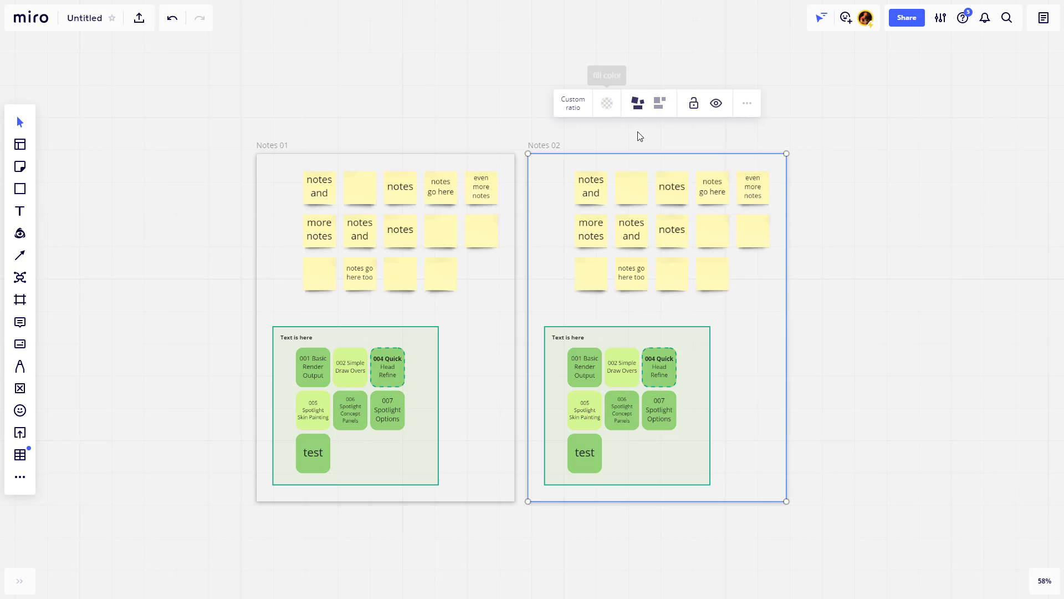
left_click(692, 104)
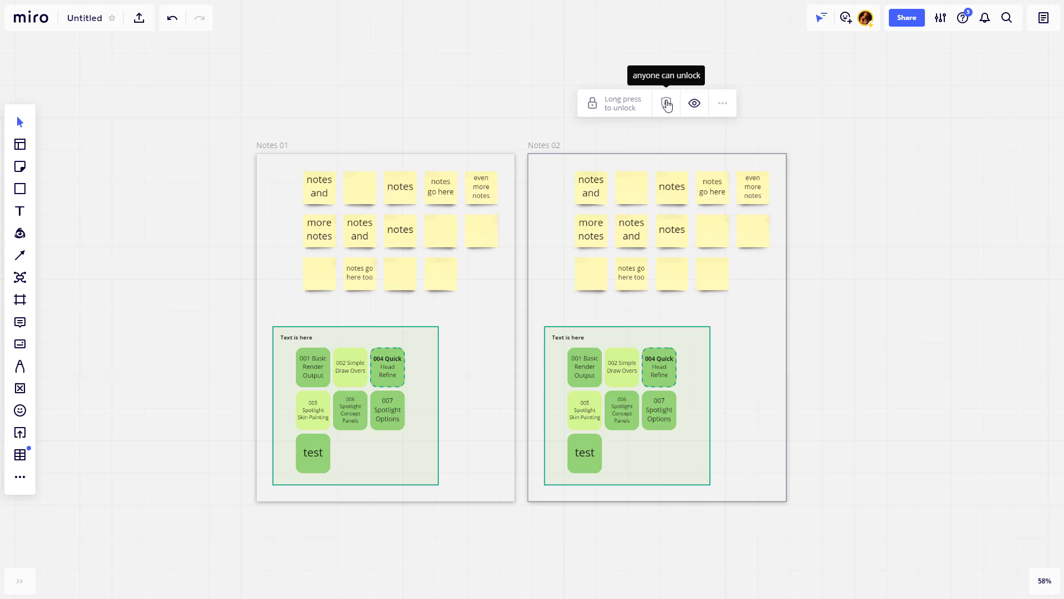
left_click(617, 107)
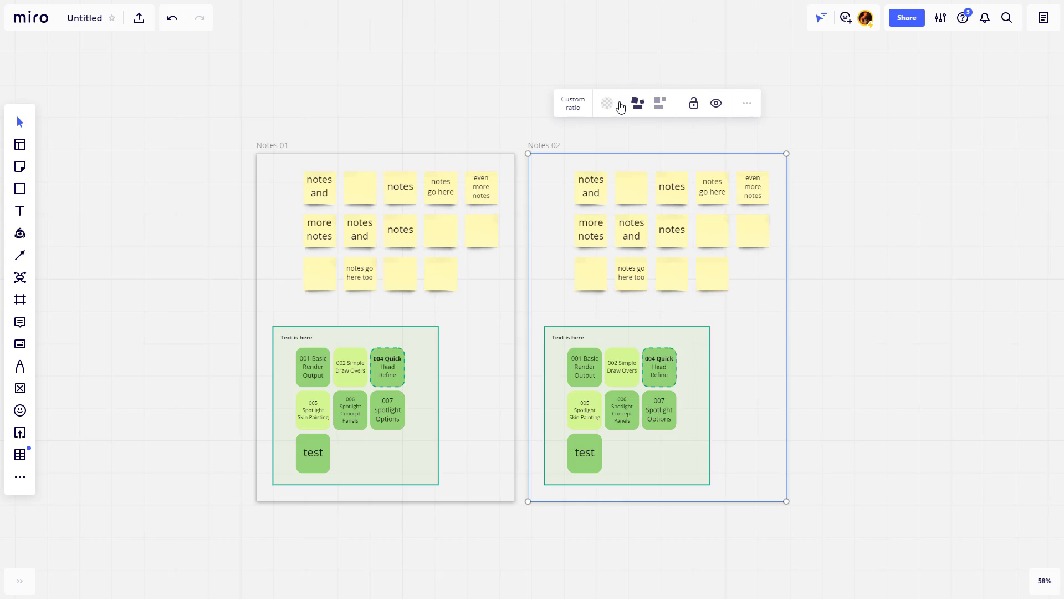
left_click(888, 264)
- Remove the Notes 01 frame while keeping its sticky notes and shapes on the board
left_click_drag(503, 342, 532, 271)
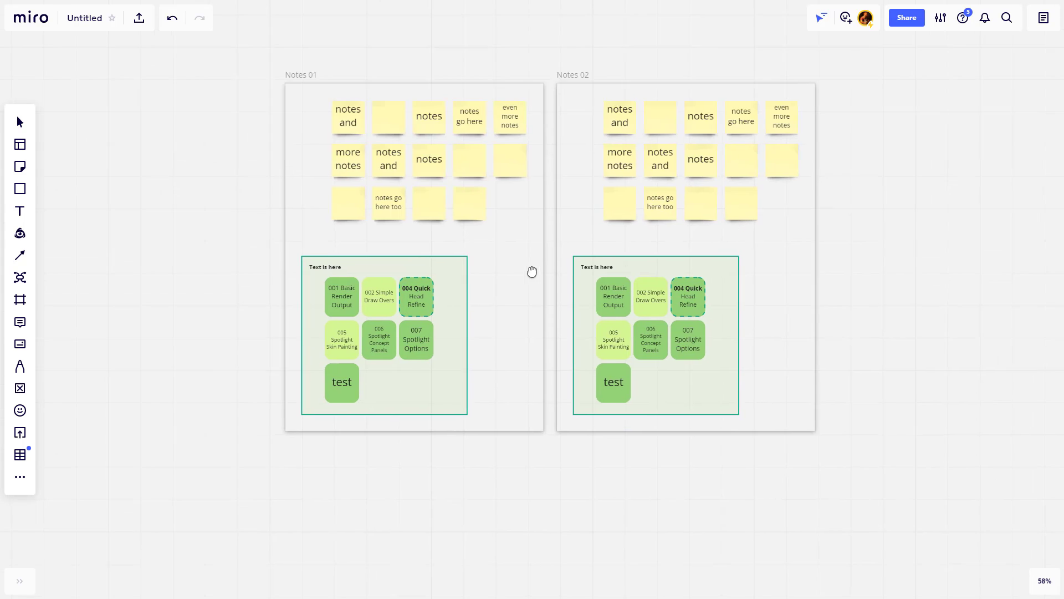
scroll(525, 277, "up", 3)
left_click_drag(464, 277, 525, 281)
scroll(527, 254, "down", 3)
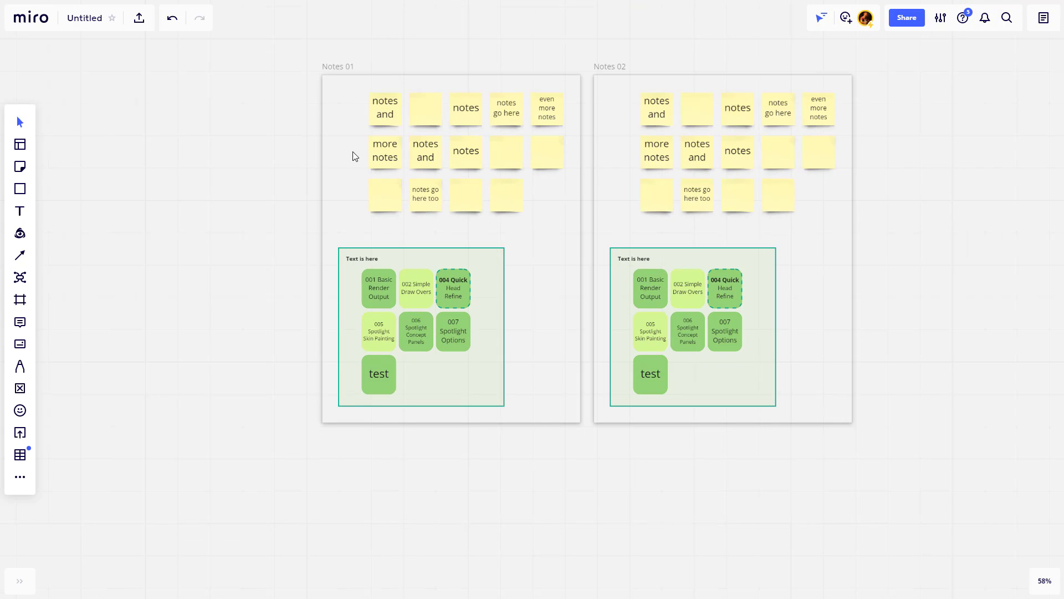
left_click(351, 75)
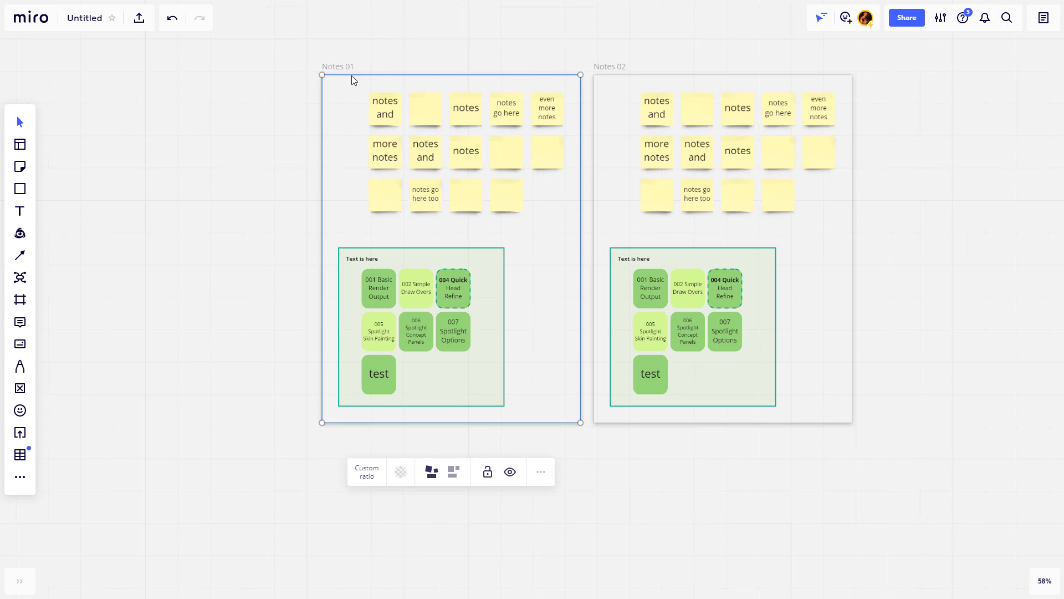
key("Delete")
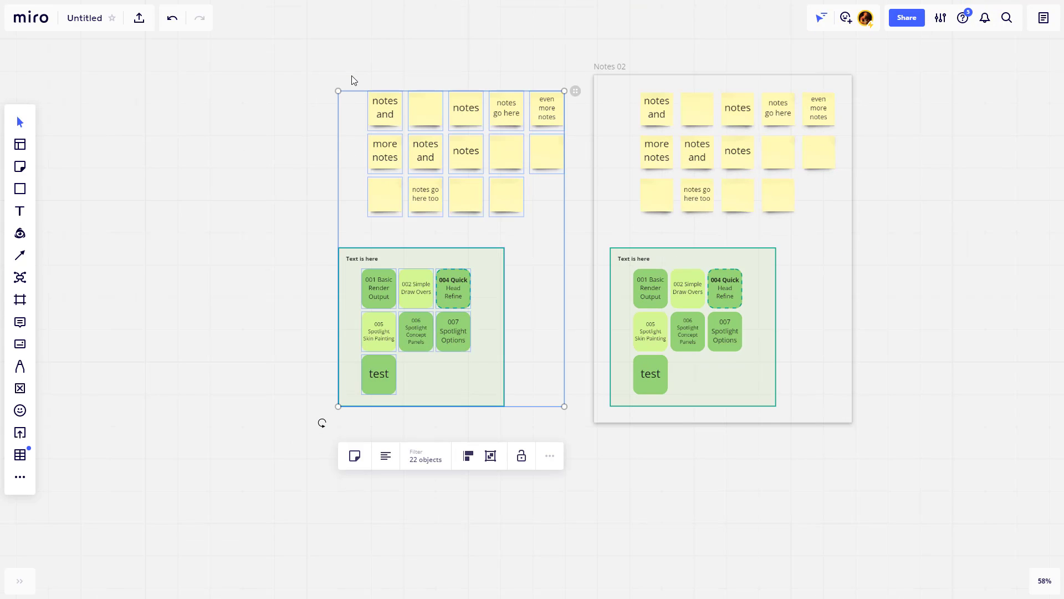
left_click(226, 235)
- Try to select only the green cards inside the unframed "Text is here" box, individually and with a selection area
left_click_drag(318, 224, 251, 249)
scroll(223, 299, "up", 5)
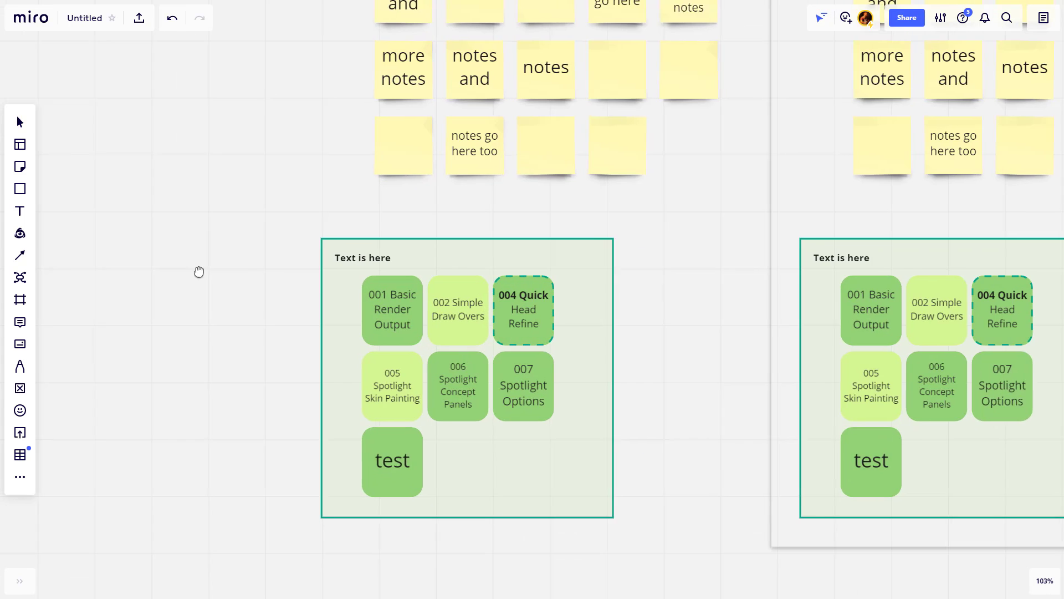
scroll(260, 294, "right", 2)
left_click(317, 295)
left_click(386, 327, "shift")
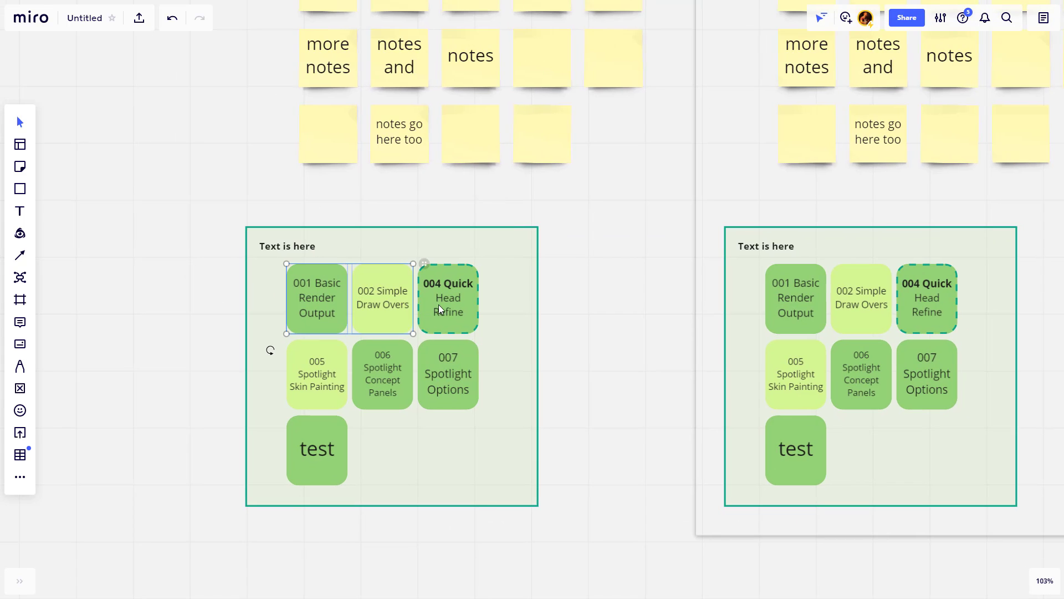
left_click(438, 304, "shift")
left_click(189, 339)
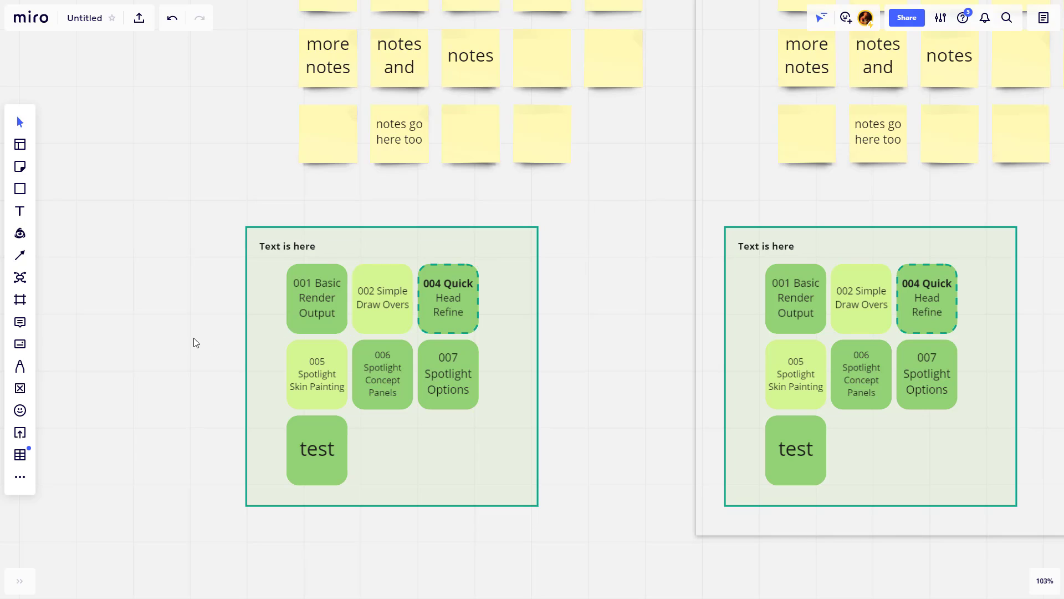
left_click_drag(289, 297, 467, 480)
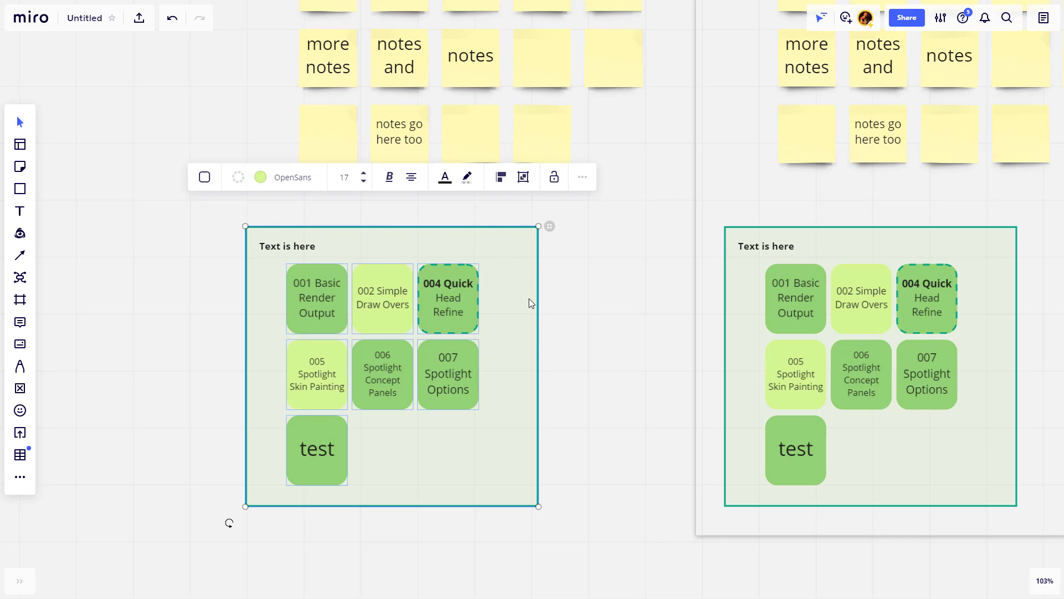
left_click(577, 281)
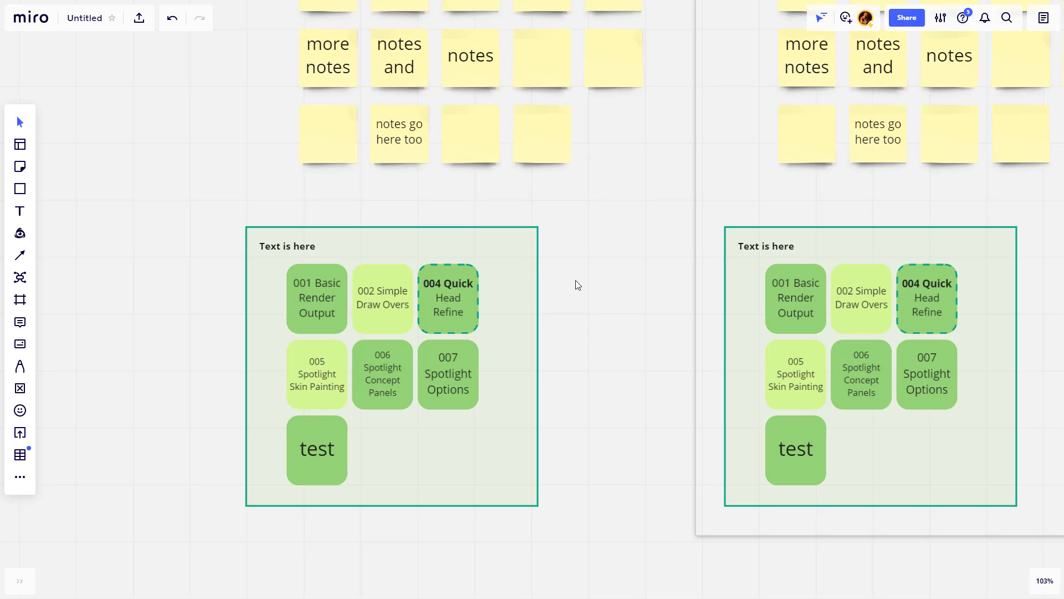
- Send the unframed "Text is here" box to the back and lock it
left_click(511, 234)
right_click(510, 242)
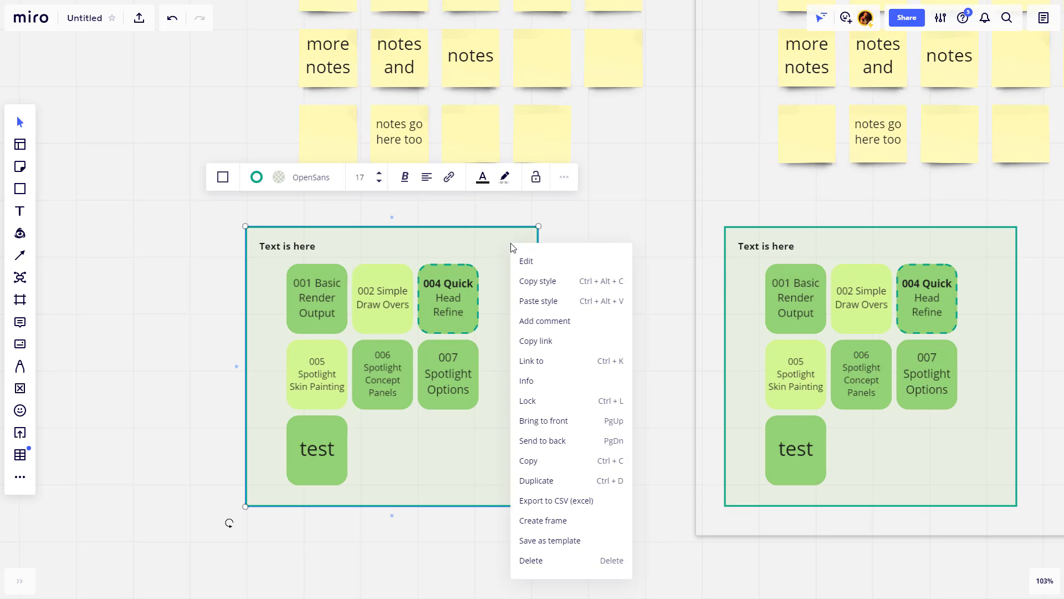
left_click(541, 440)
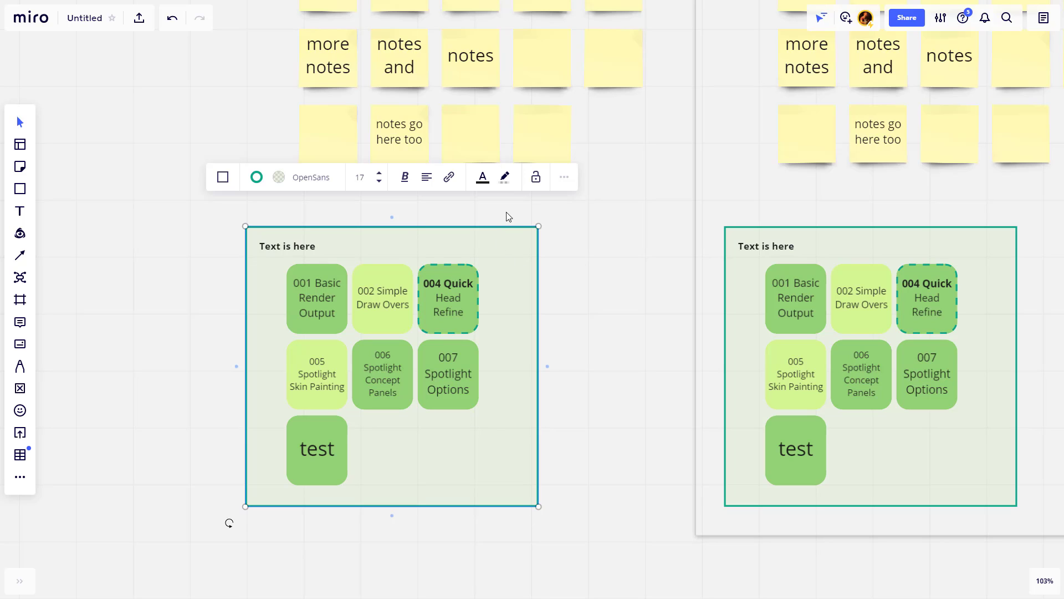
left_click(536, 179)
left_click(213, 302)
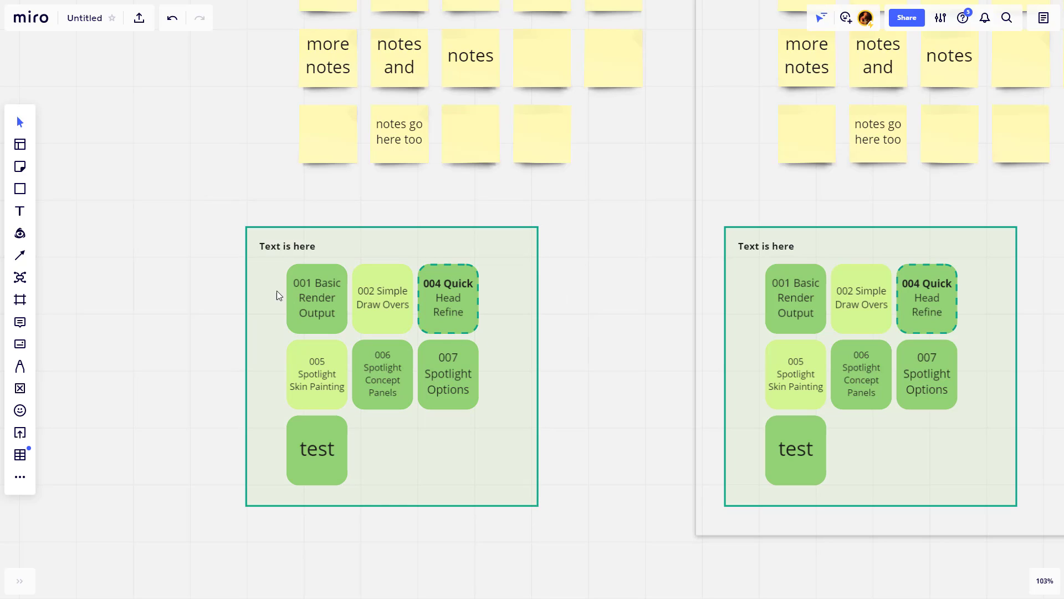
- Select all seven green cards over the locked "Text is here" box and shift them slightly to the right
left_click_drag(220, 251, 498, 490)
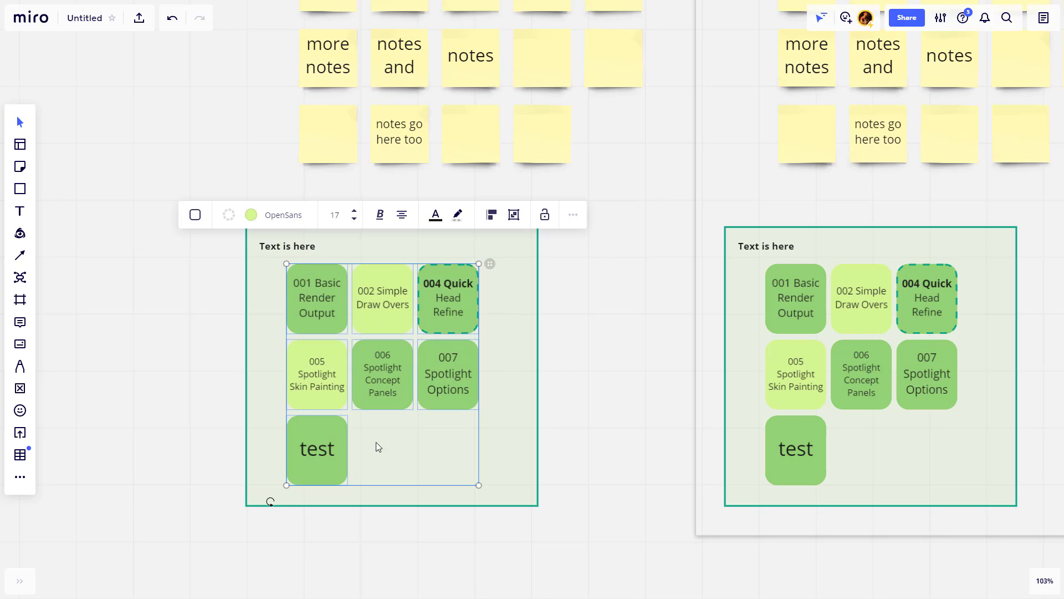
left_click_drag(516, 324, 521, 331)
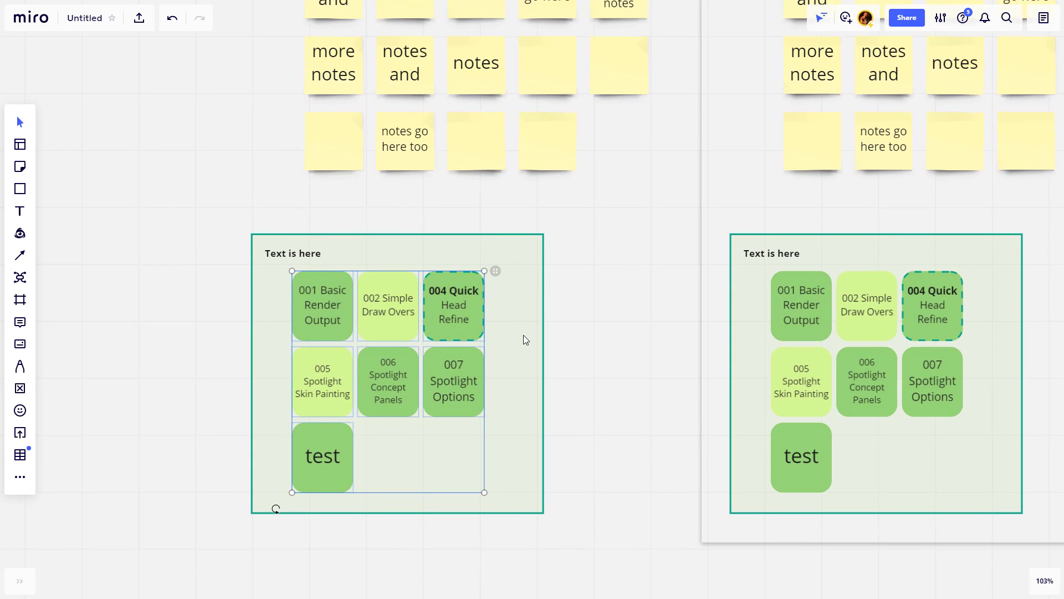
left_click_drag(458, 275, 473, 310)
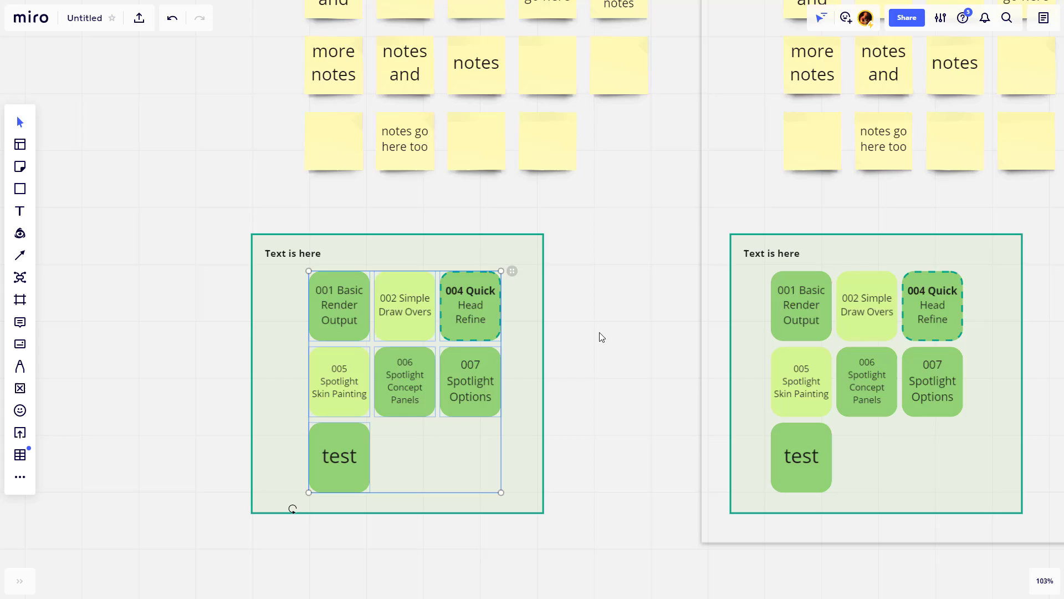
left_click(601, 335)
- Unlock the unframed "Text is here" box
scroll(605, 332, "down", 3)
left_click_drag(605, 333, 519, 340)
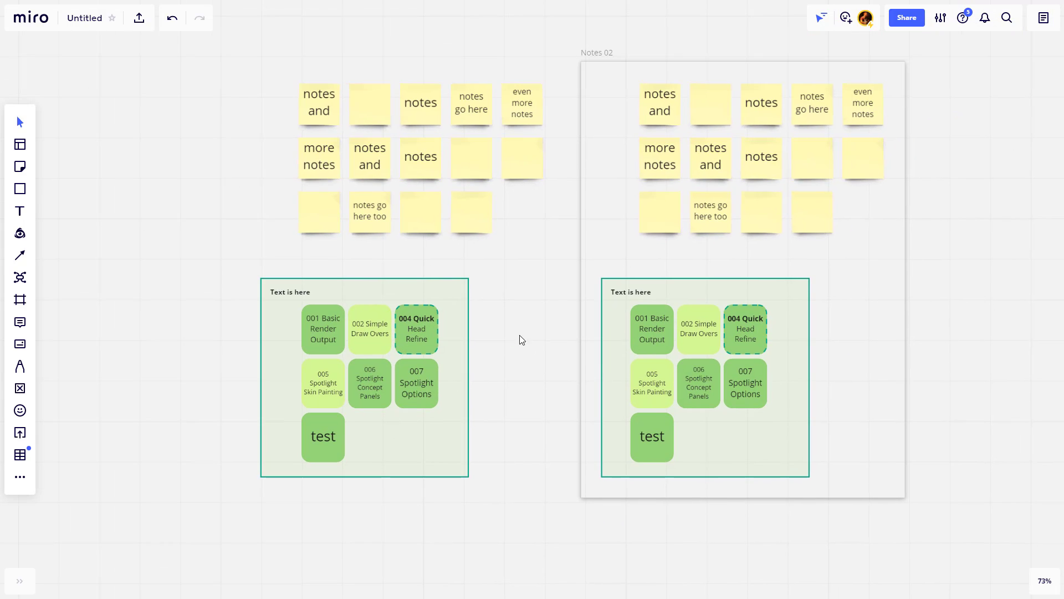
left_click(454, 281)
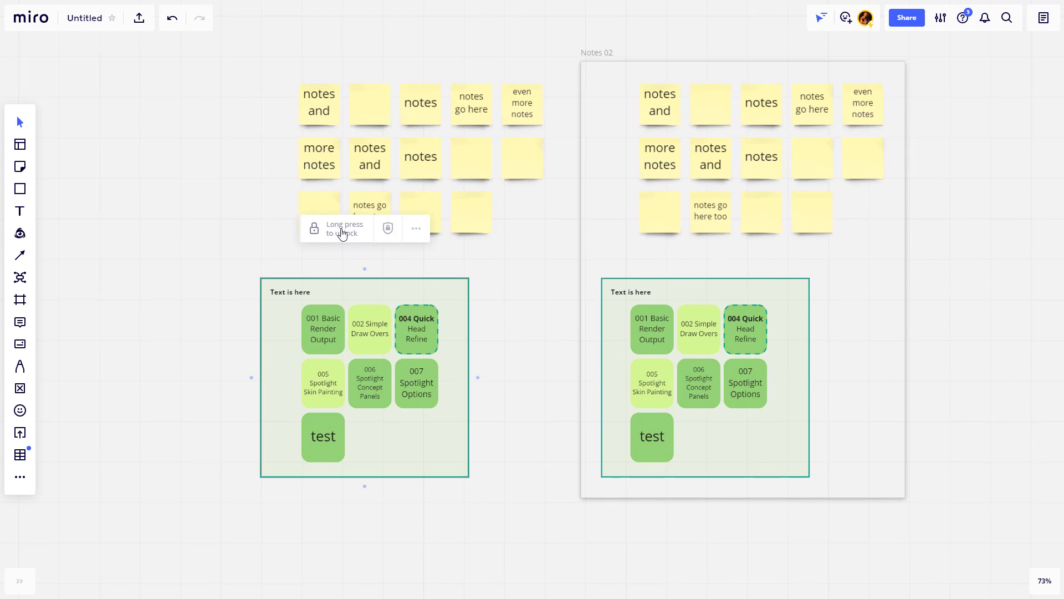
left_click(215, 321)
left_click_drag(215, 322, 194, 353)
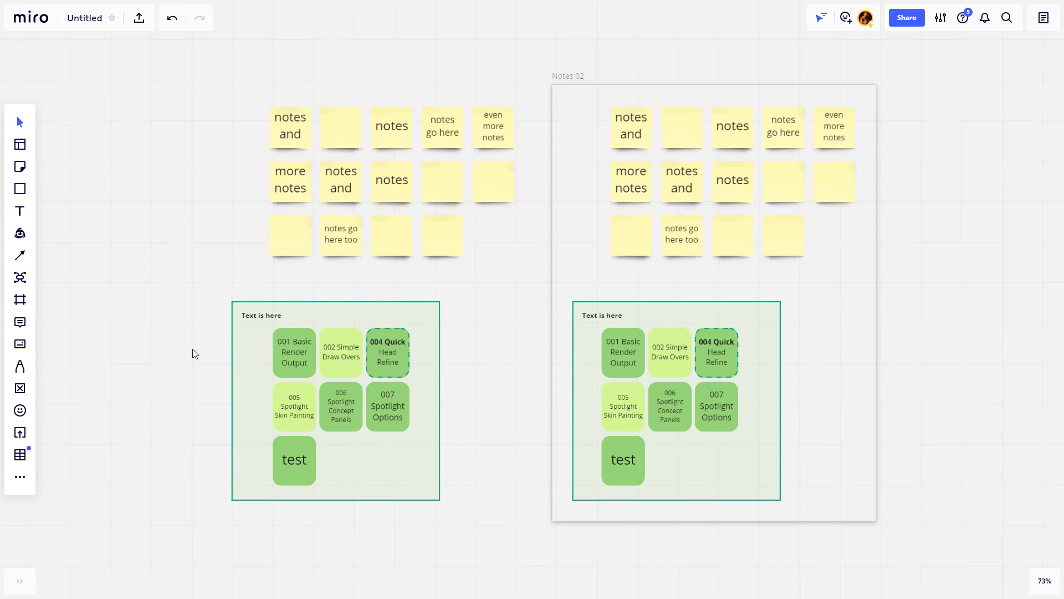
scroll(198, 259, "down", 2)
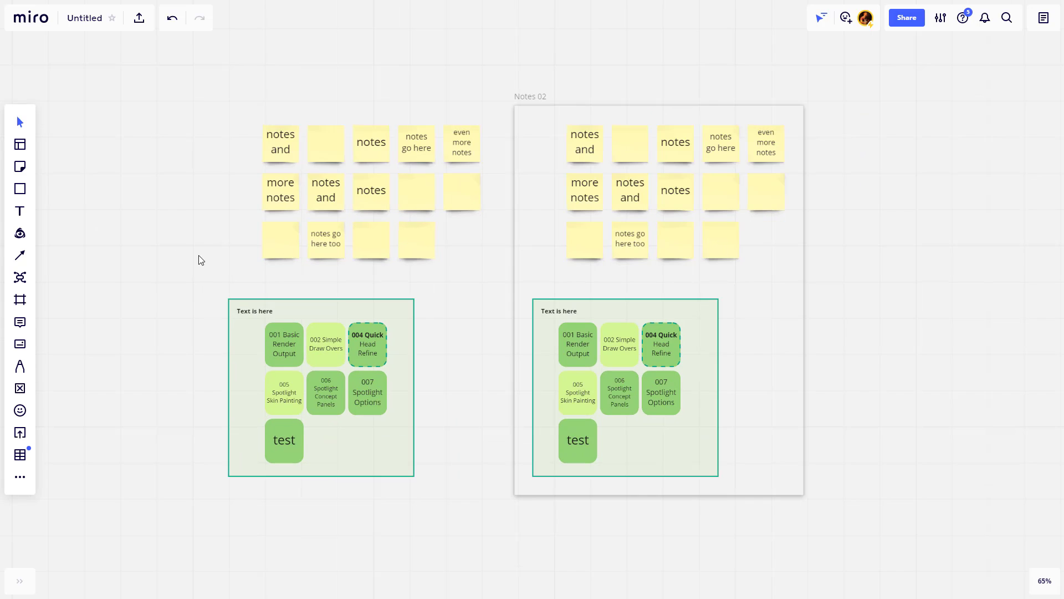
- Move all the unframed yellow sticky notes down so they overlap the "Text is here" box and its cards
left_click_drag(164, 123, 468, 568)
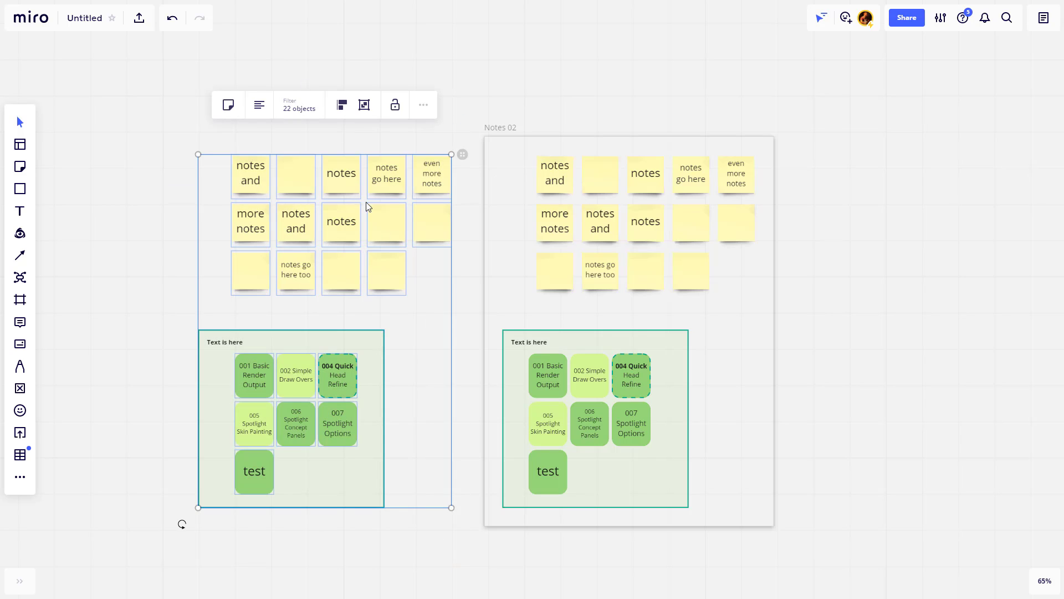
left_click(186, 220)
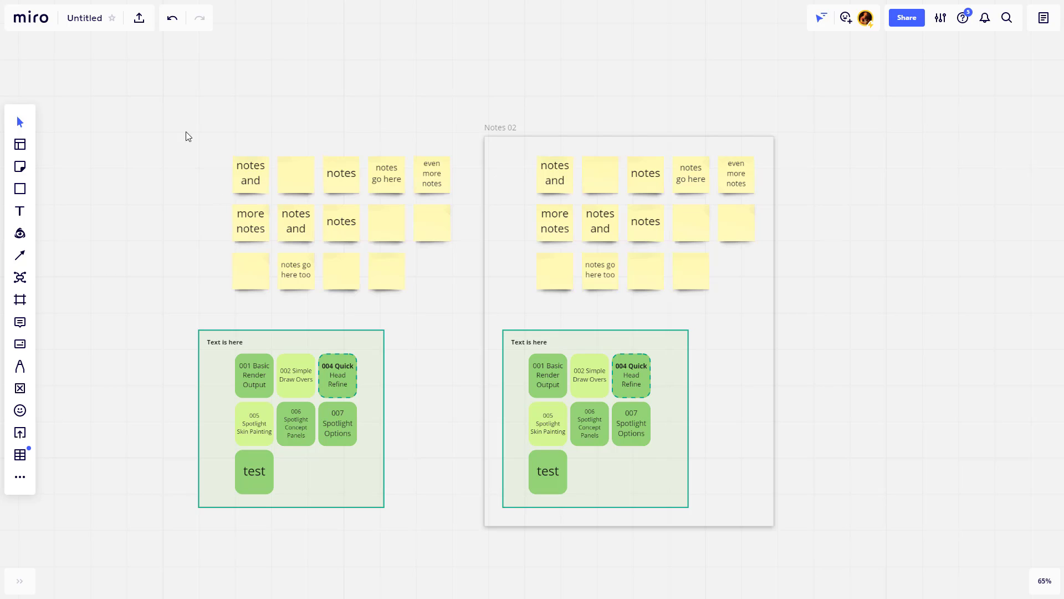
left_click_drag(186, 133, 482, 311)
left_click_drag(390, 277, 411, 258)
left_click(235, 263)
left_click_drag(330, 276, 316, 378)
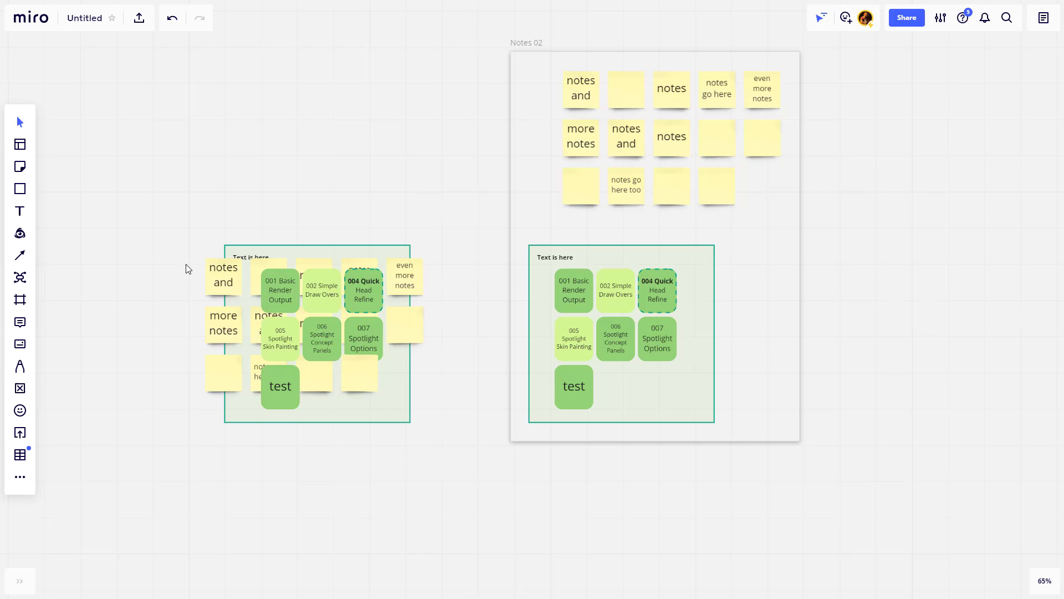
- Select the overlapping sticky notes, cards and box together and auto-arrange them into a compact grid
left_click_drag(186, 269, 459, 421)
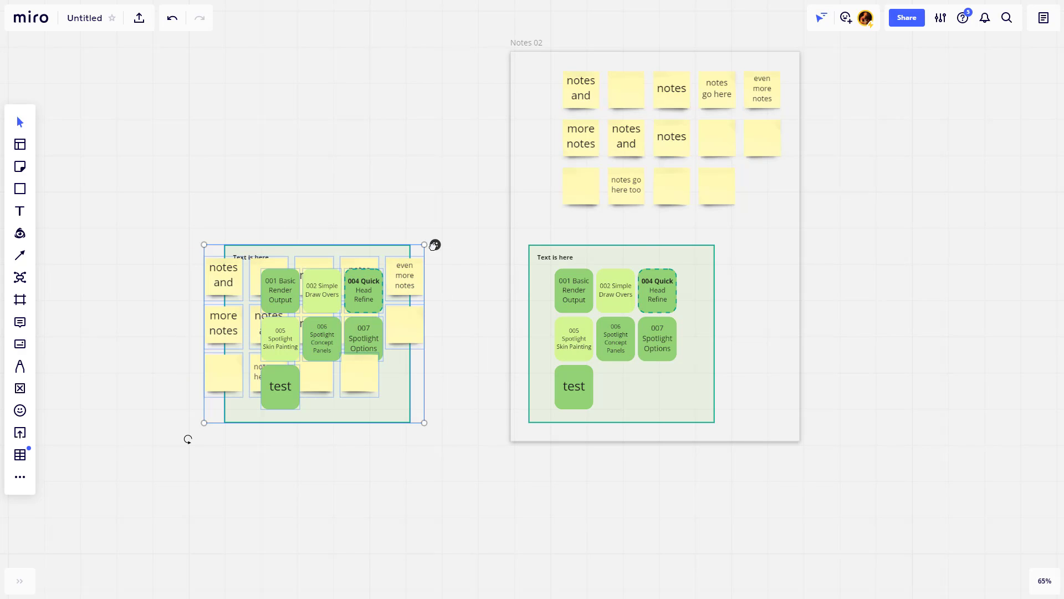
left_click_drag(432, 246, 449, 277)
left_click_drag(482, 417, 487, 345)
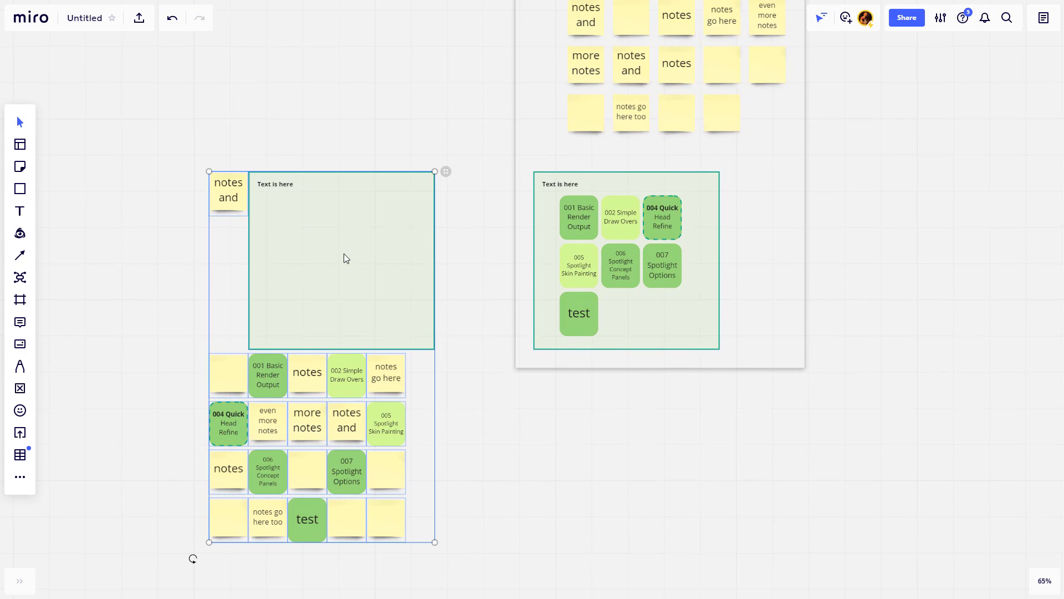
- Delete the emptied "Text is here" box and move the "notes and" sticky note down to sit above the grid's first column
left_click(393, 223)
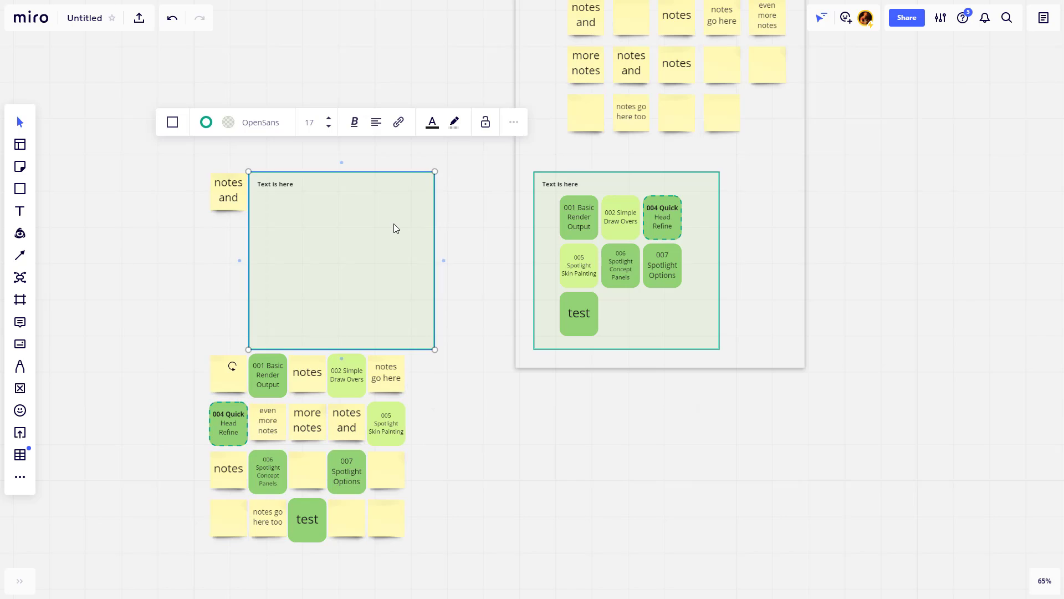
key("Delete")
left_click_drag(247, 214, 234, 335)
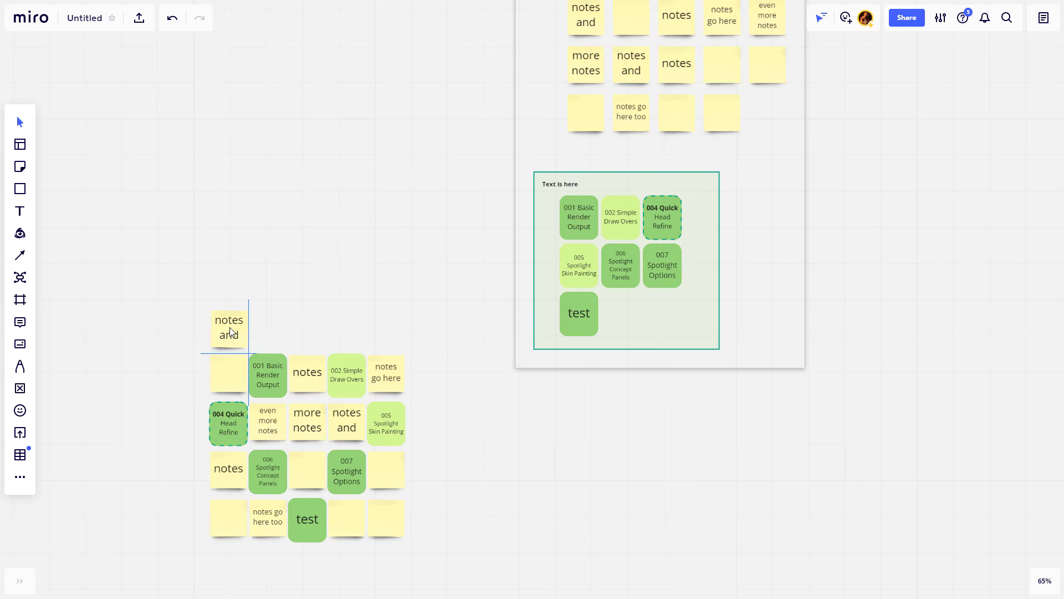
- Select the grid's top three rows, filter the selection to sticky notes only, and recolour them teal
scroll(521, 457, "down", 1)
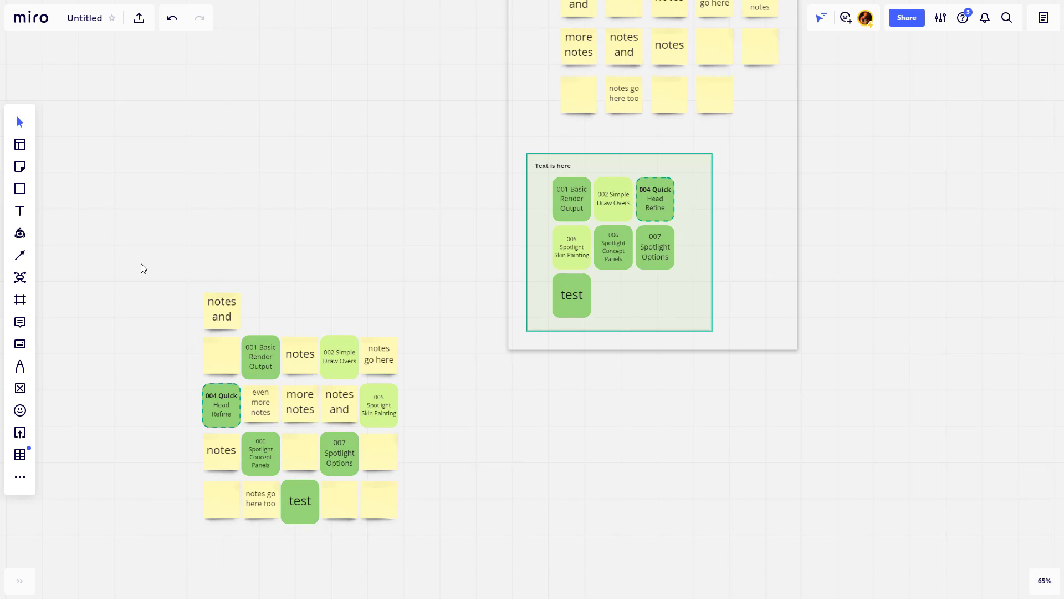
left_click_drag(138, 253, 446, 433)
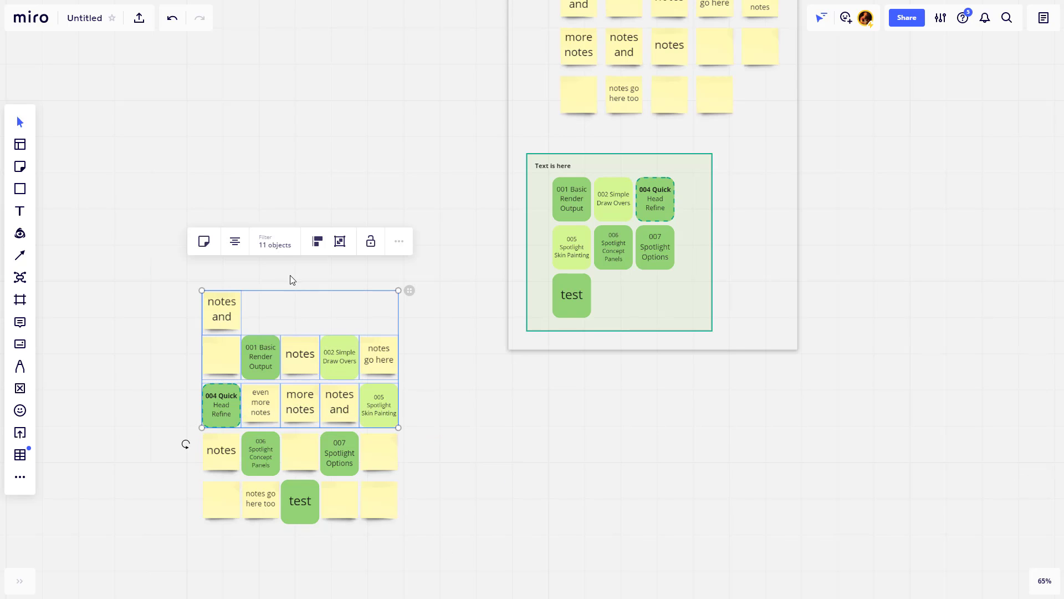
left_click(274, 243)
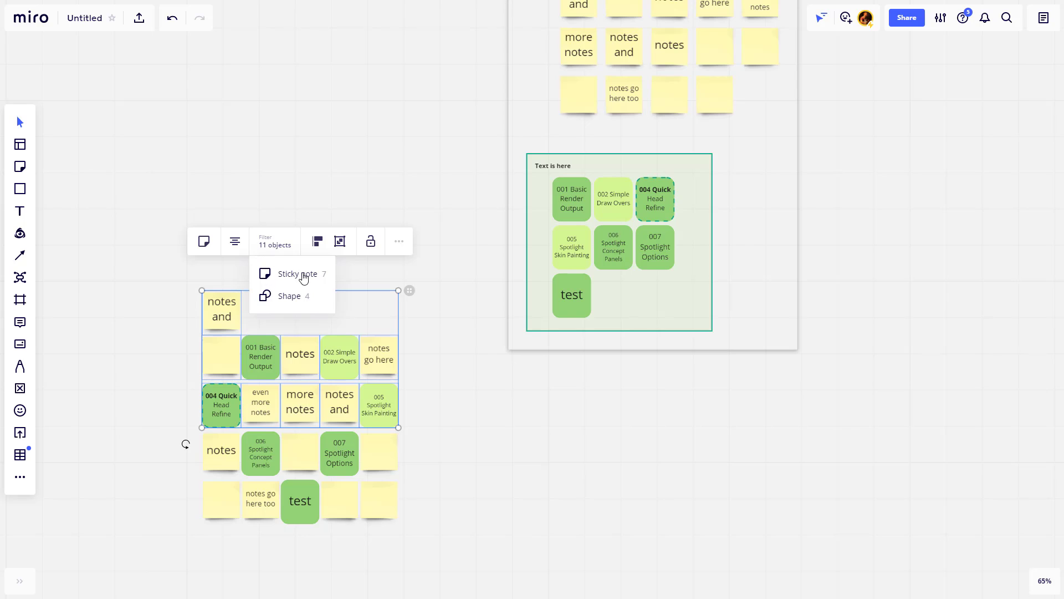
left_click(304, 275)
left_click(294, 241)
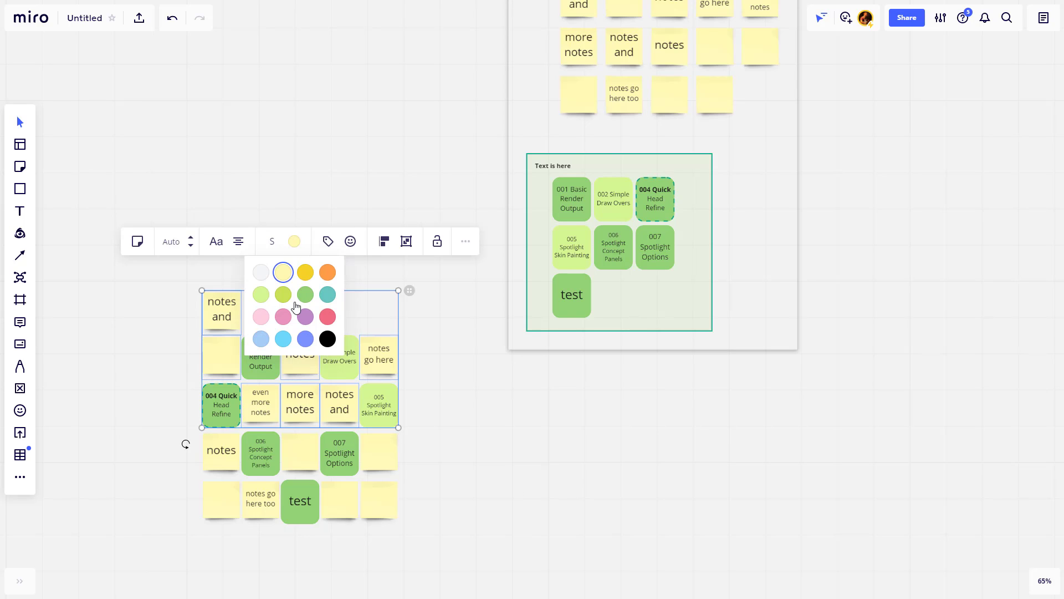
left_click(328, 294)
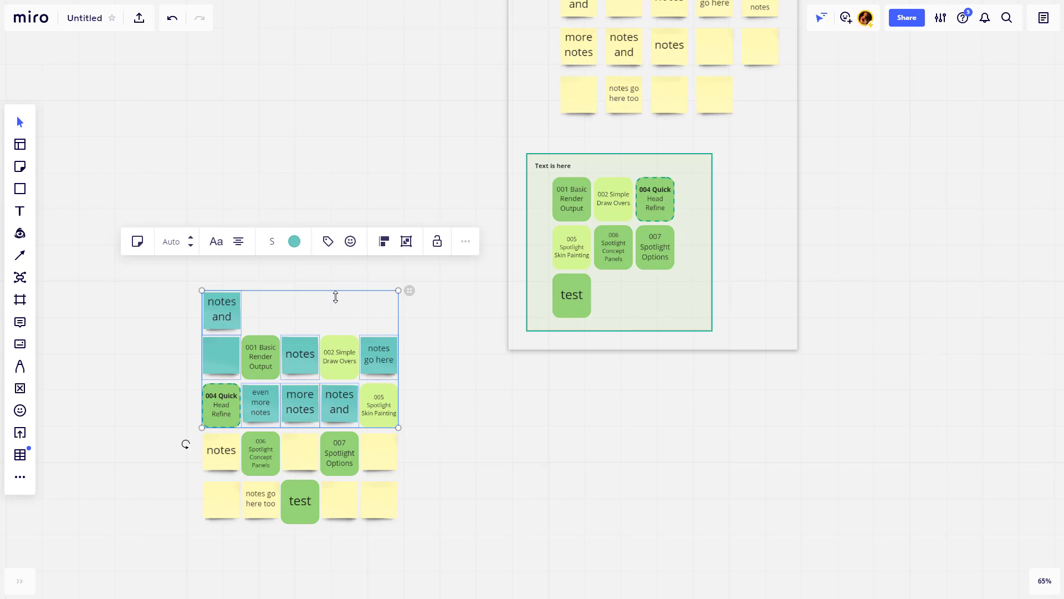
left_click(537, 434)
- Move the teal "notes and" sticky note up away from the grid and extend its text with "a lot of stuff going on in this note"
scroll(442, 384, "up", 5)
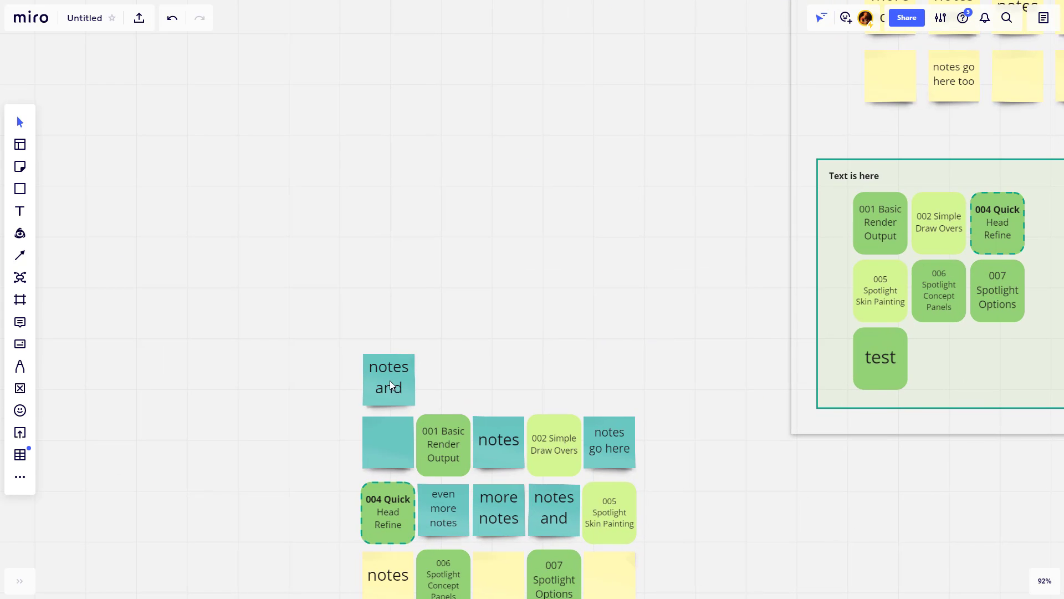
left_click_drag(390, 380, 389, 272)
scroll(377, 266, "up", 2)
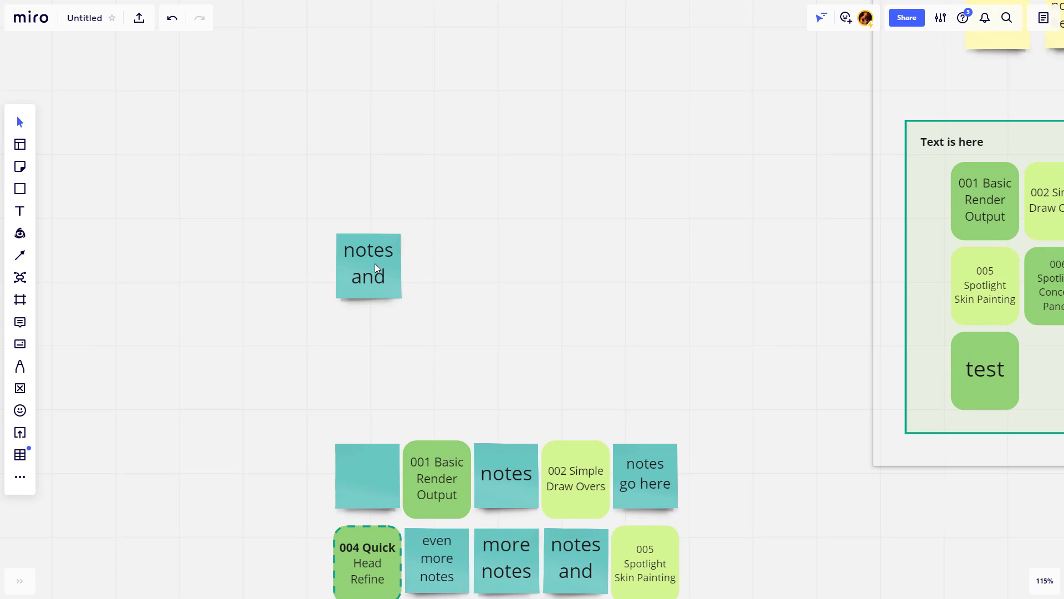
left_click(375, 268)
left_click(395, 279)
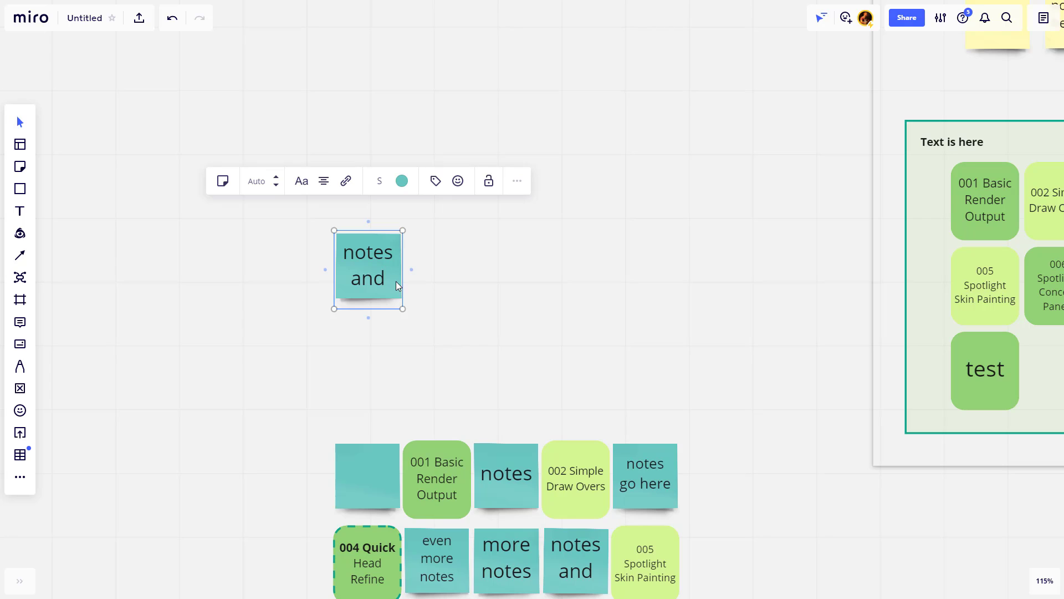
type("a lot of stuff g")
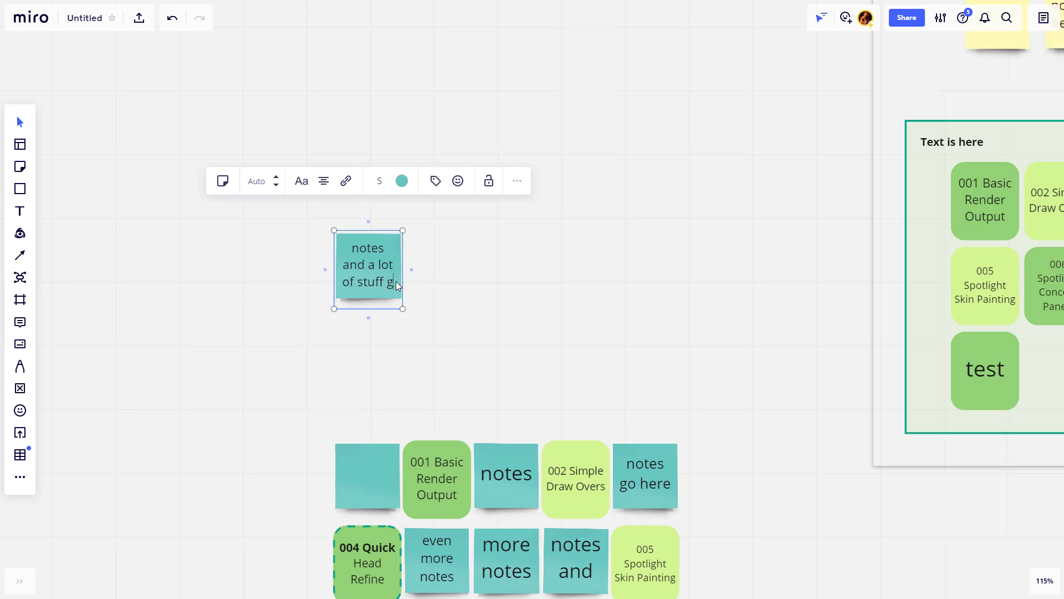
type("oing on in this note")
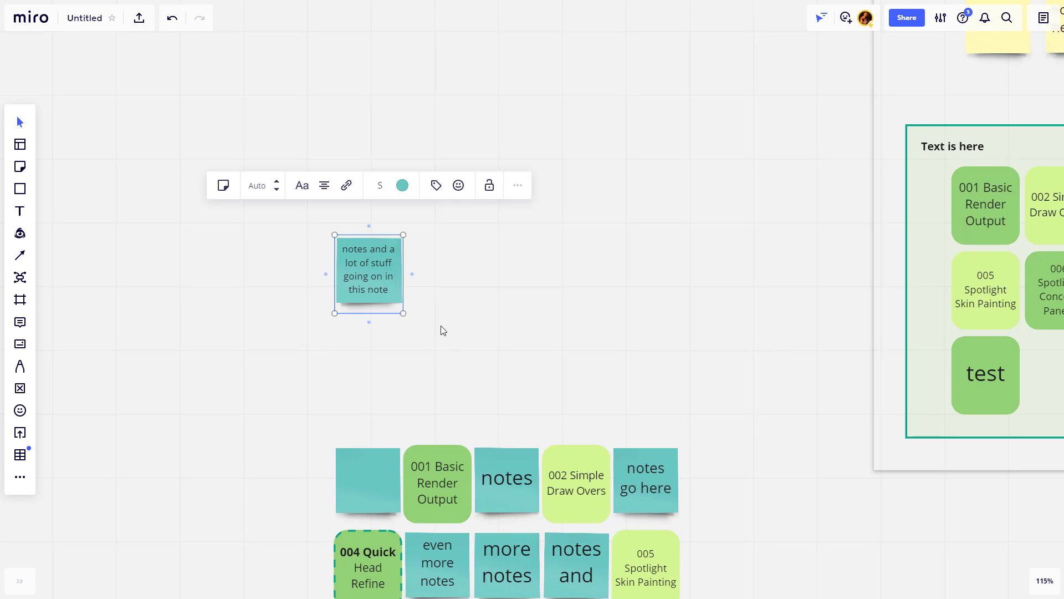
- Resize the long-text sticky note into a large, wide rectangle and place it just above the grid
left_click_drag(412, 273, 526, 290)
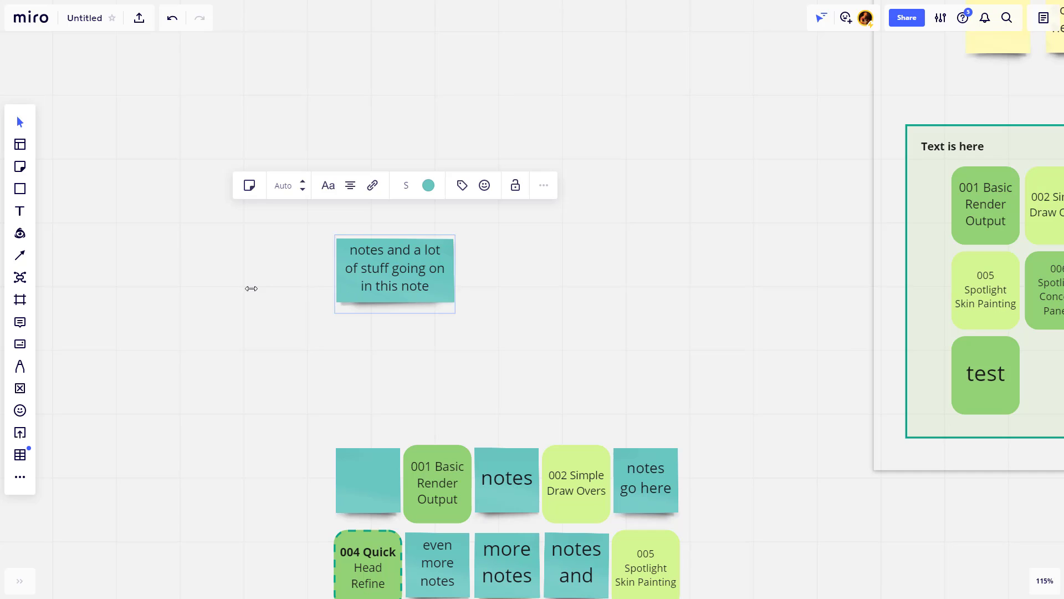
scroll(510, 344, "down", 4)
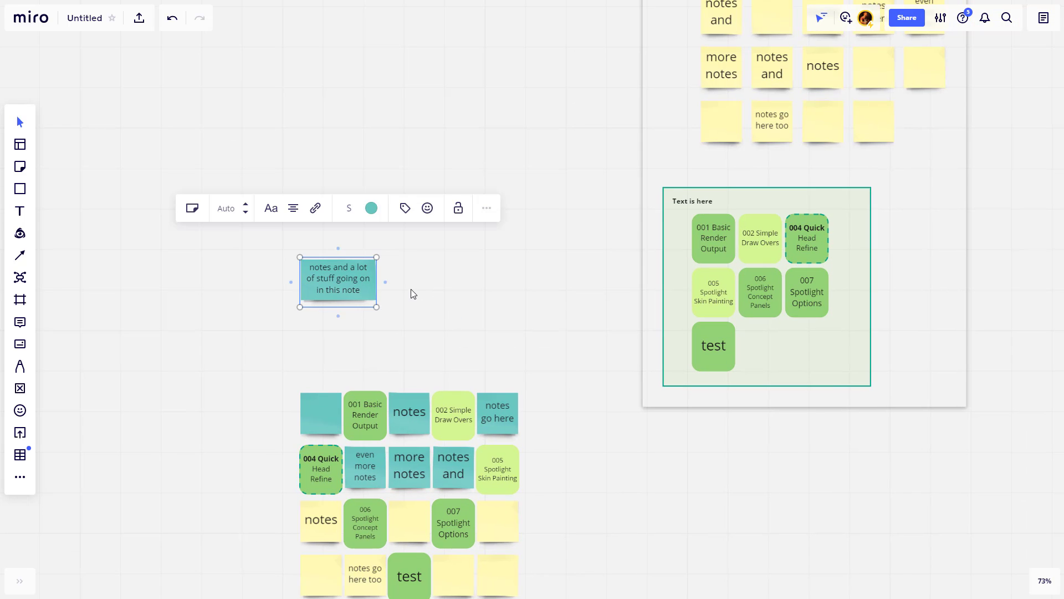
scroll(427, 302, "down", 3)
scroll(448, 271, "up", 3)
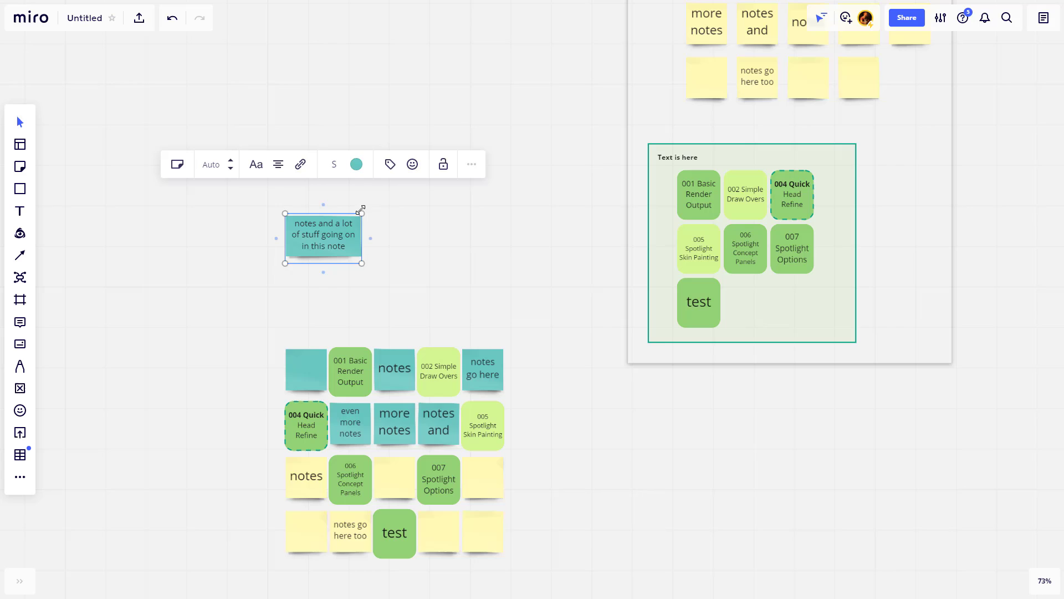
left_click_drag(361, 214, 450, 183)
left_click_drag(383, 219, 394, 275)
left_click_drag(597, 438, 572, 318)
double_click(334, 165)
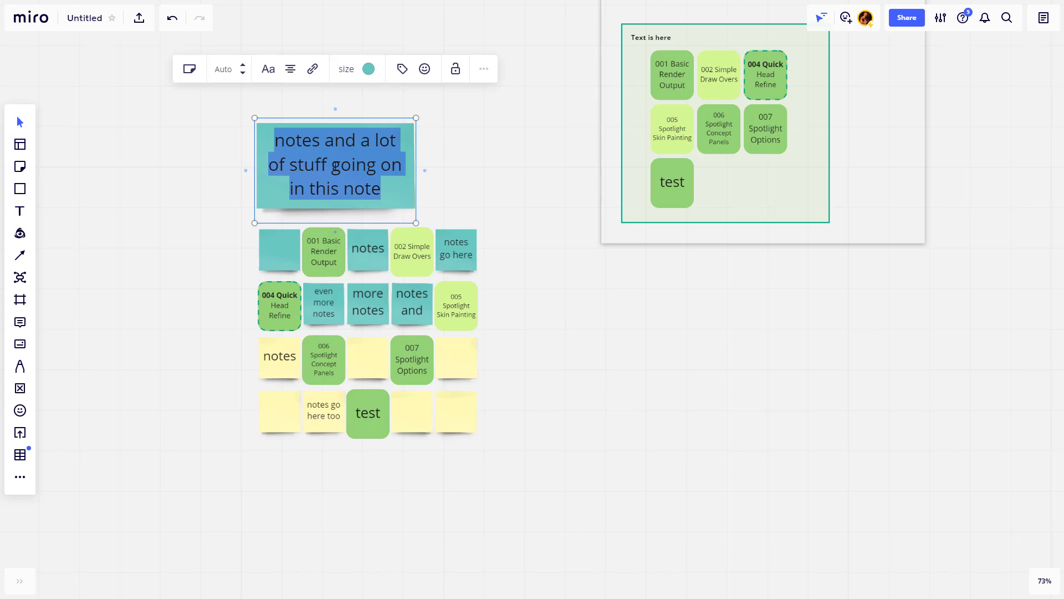
left_click_drag(334, 164, 330, 172)
left_click(462, 276)
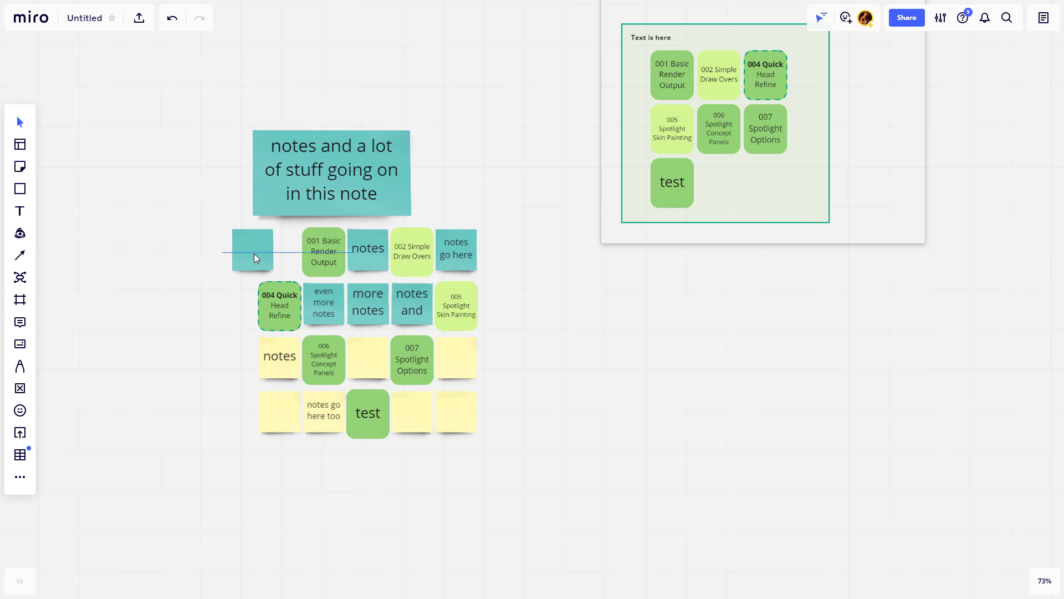
- Scatter the blank teal note, the "001 Basic Render Output" card and the "notes" and "more notes" notes out of their grid positions
left_click_drag(254, 254, 249, 257)
left_click_drag(317, 250, 334, 201)
left_click_drag(369, 297, 378, 223)
- Select the scattered notes and cards, filter the selection to shapes only, and move the green cards to the empty area below the frame
scroll(565, 293, "down", 3)
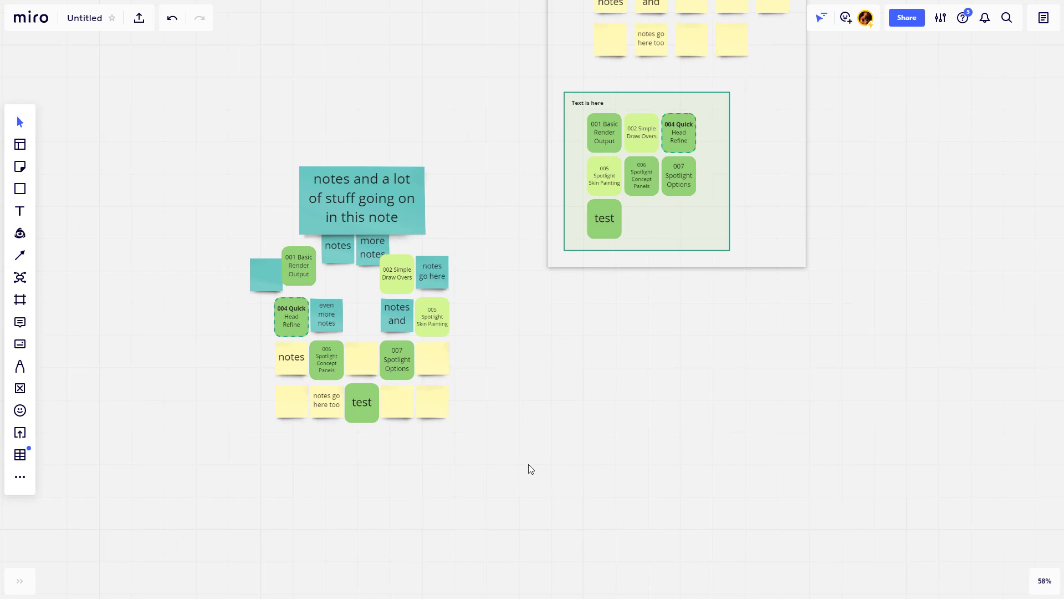
left_click_drag(530, 469, 249, 218)
left_click(324, 179)
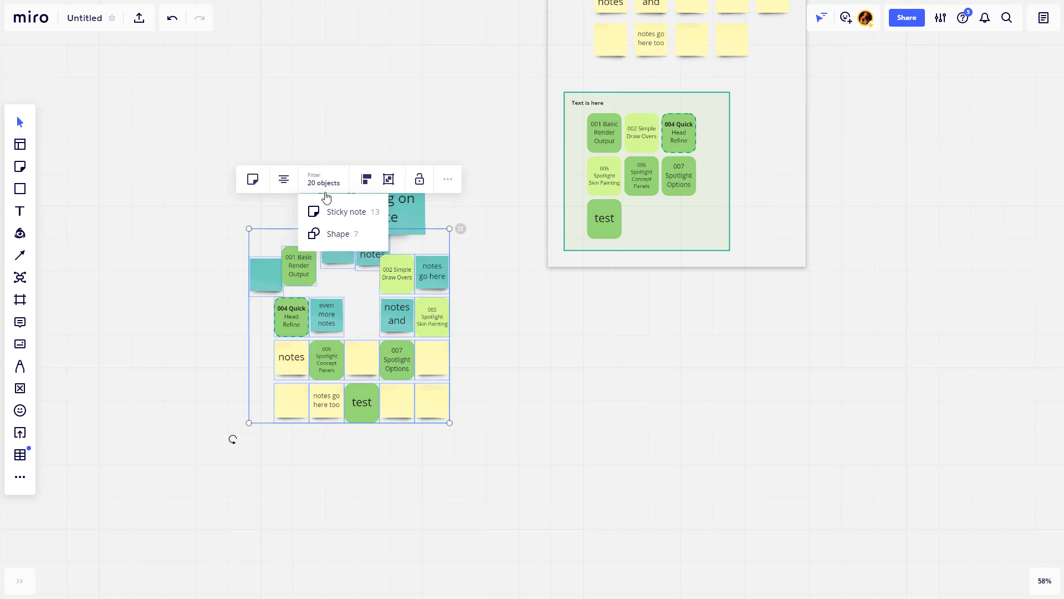
left_click(338, 233)
left_click_drag(314, 276, 603, 356)
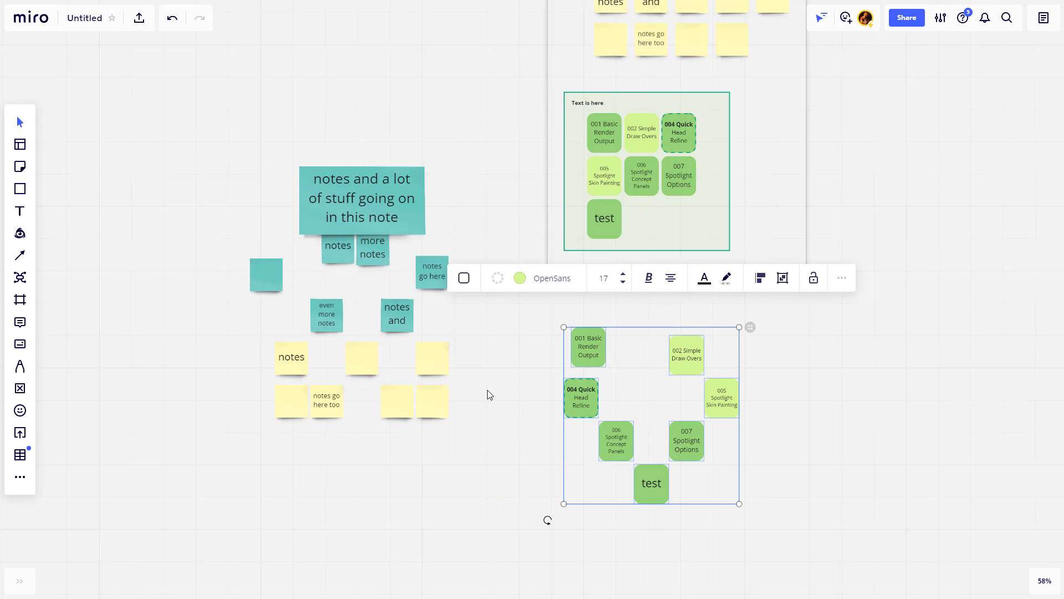
- Auto-arrange the separated green cards into a compact grid
scroll(765, 356, "right", 3)
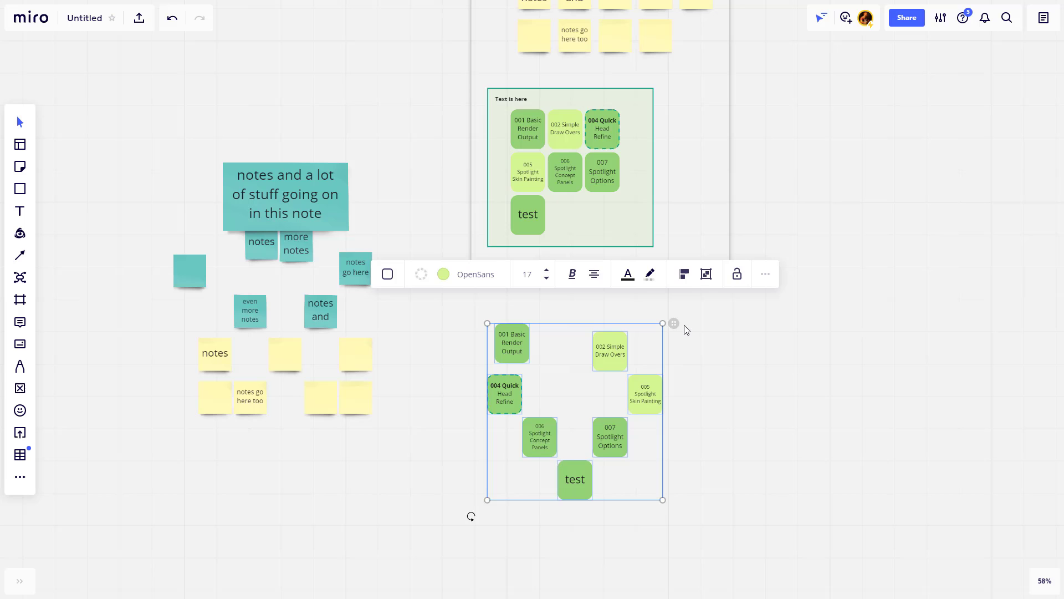
left_click(674, 324)
left_click(701, 385)
- Select the small teal and yellow sticky notes under the large note and auto-arrange them into a grid
left_click_drag(691, 344, 786, 430)
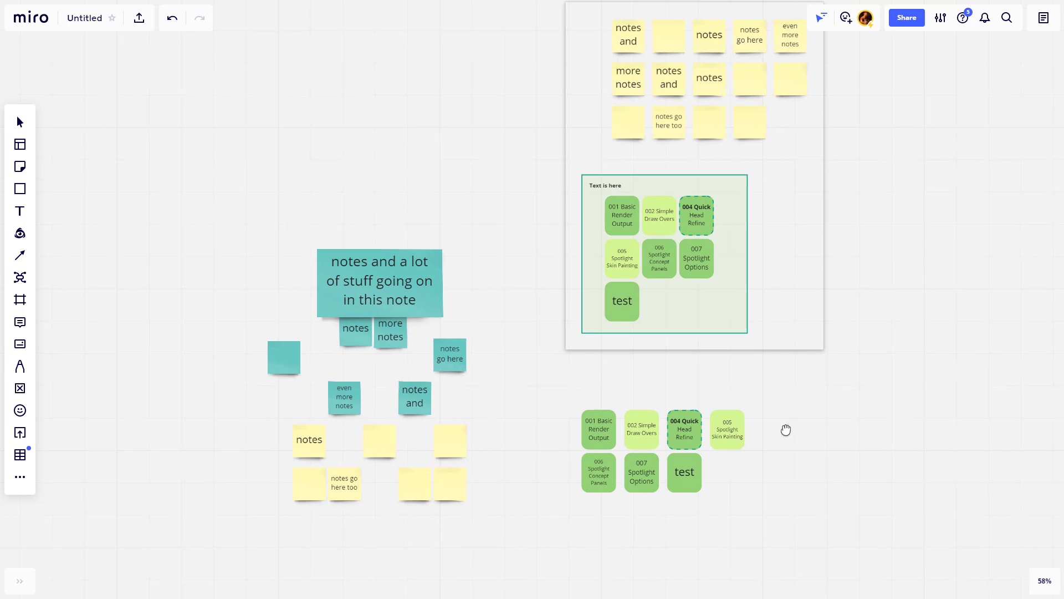
left_click_drag(209, 294, 492, 521)
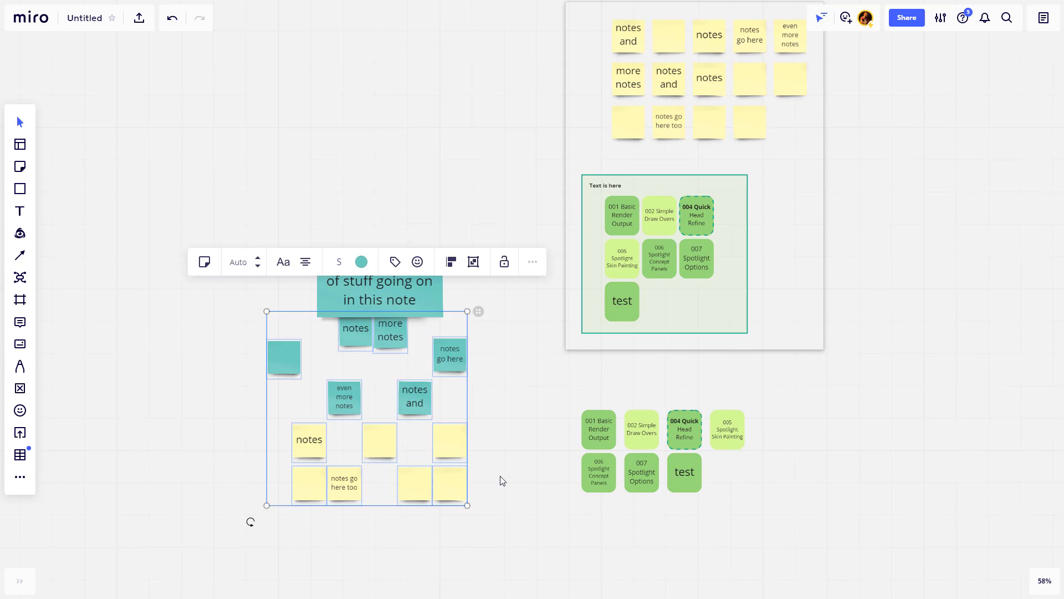
left_click(478, 311)
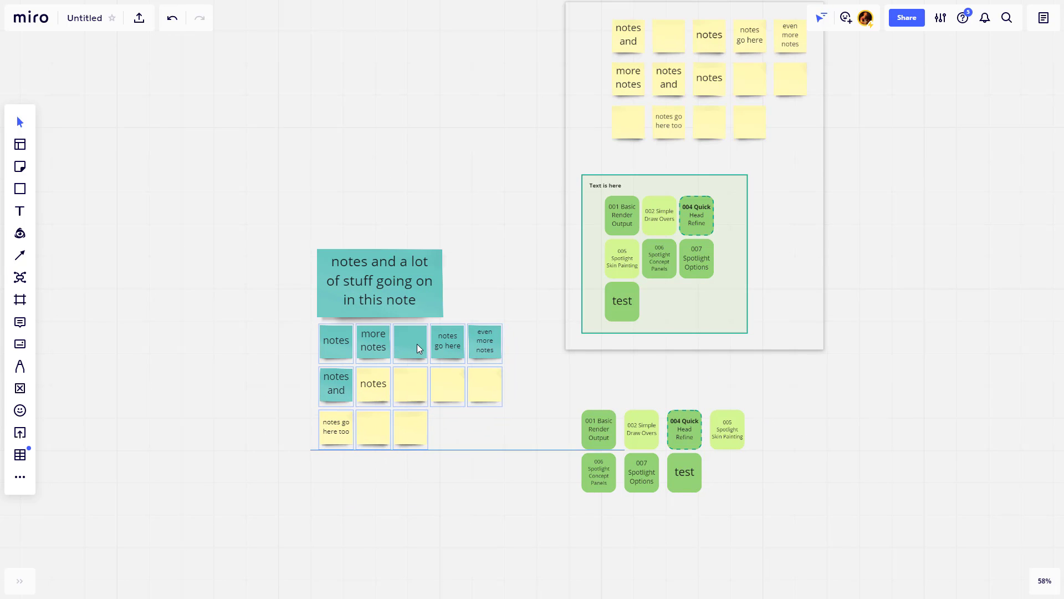